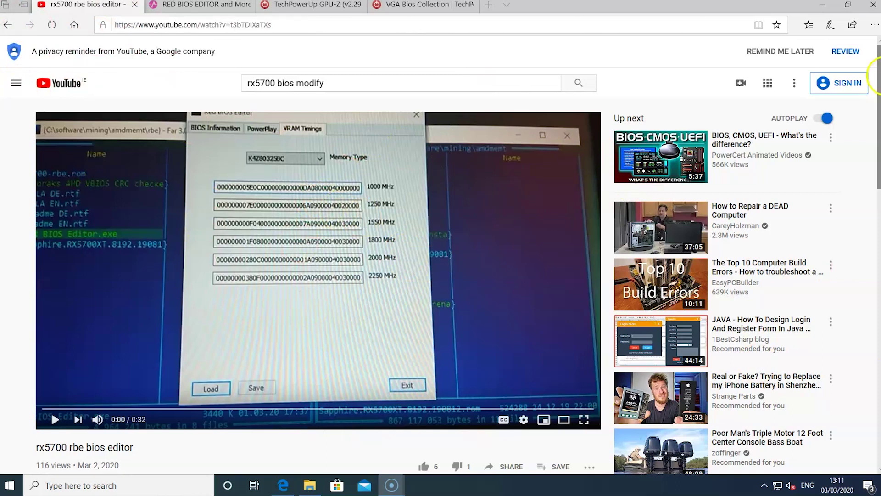
# Scroll through the RBE editor video page, which shows the 1000–2250 MHz VRAM timing straps
pyautogui.scroll(-1, 788, 130)
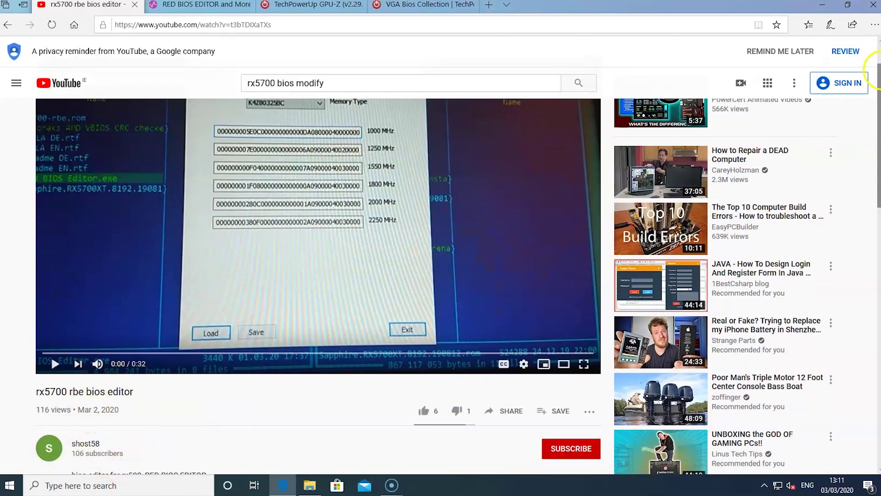
pyautogui.scroll(1, 867, 73)
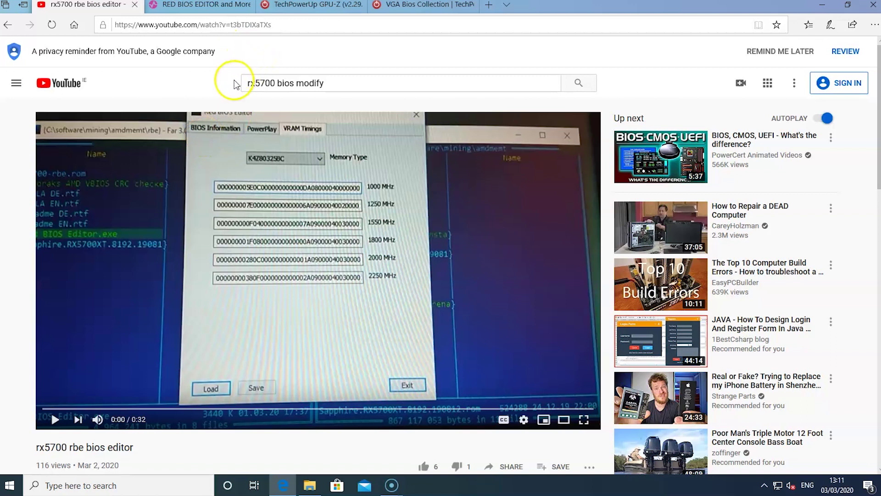
pyautogui.moveTo(876, 101); pyautogui.dragTo(876, 124)
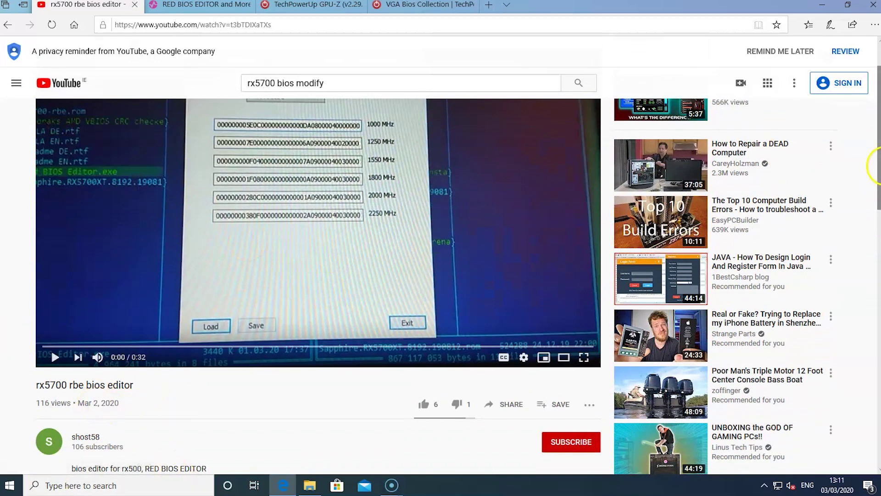
pyautogui.moveTo(876, 165); pyautogui.dragTo(877, 142)
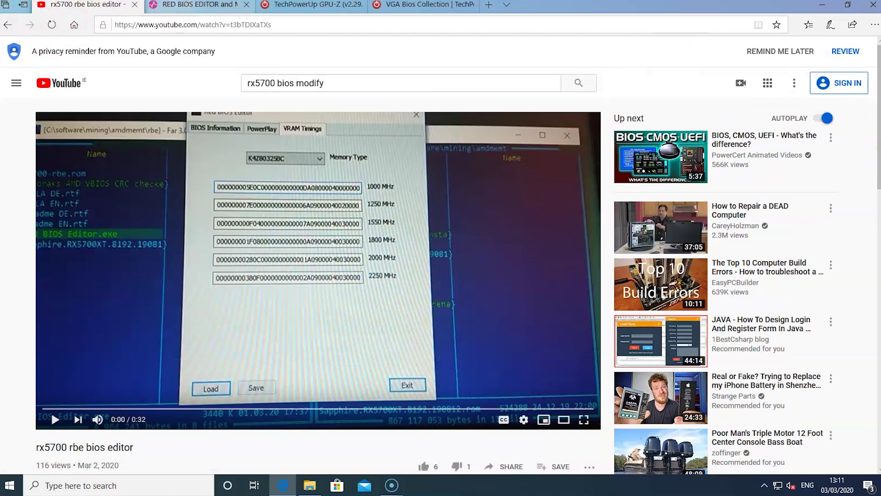
pyautogui.moveTo(197, 5)
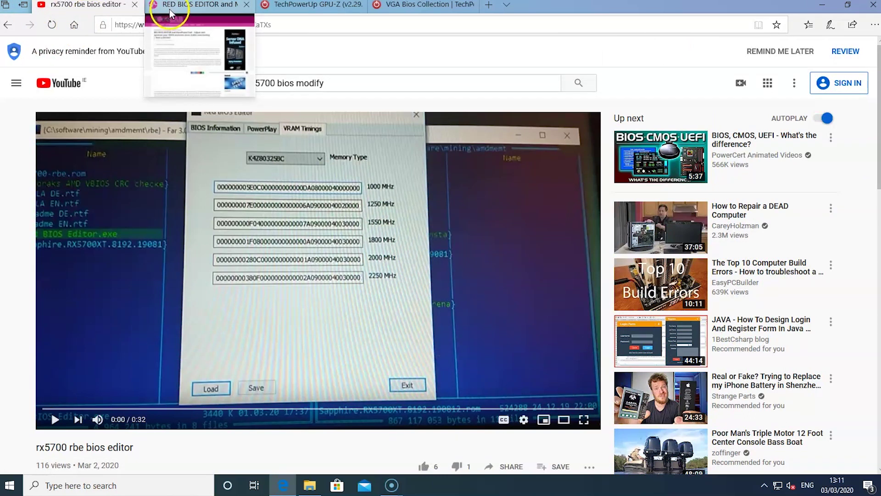
# Pass through the igor'sLAB article to the GPU-Z v2.29.0 download page and highlight its title
pyautogui.click(197, 6)
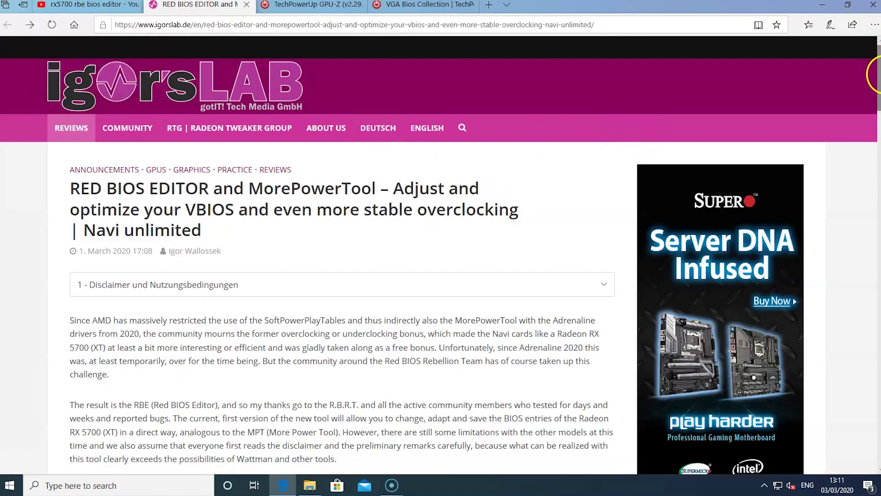
pyautogui.moveTo(876, 65); pyautogui.dragTo(853, 14)
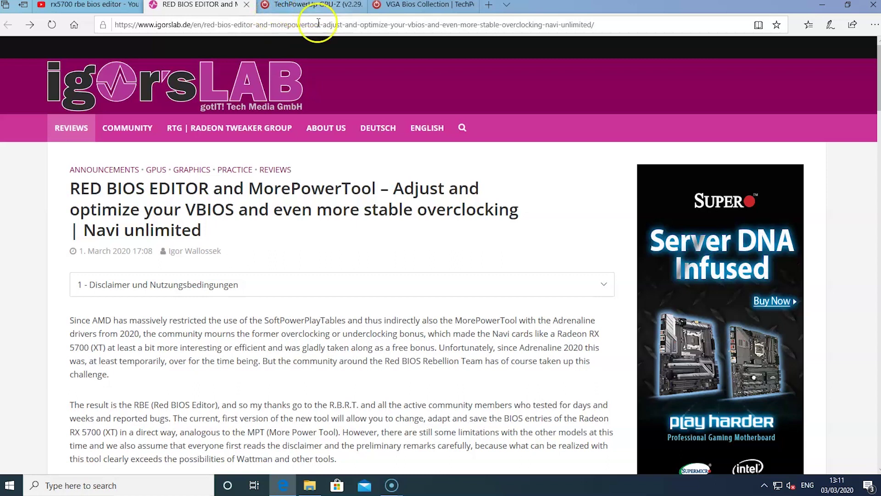
pyautogui.click(295, 10)
pyautogui.moveTo(279, 235); pyautogui.dragTo(88, 235)
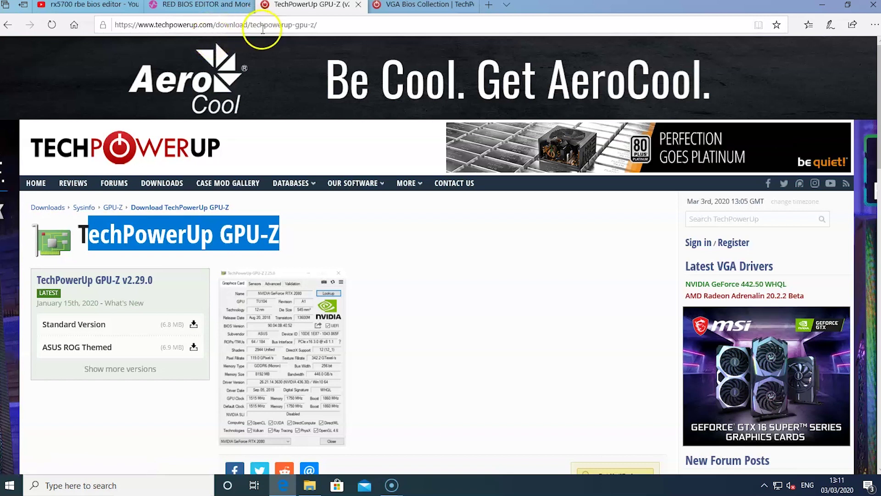
# Filter the Video BIOS Collection to GPU Brand AMD and Card Vendor MSI (329 entries)
pyautogui.click(418, 5)
pyautogui.scroll(-5, 872, 138)
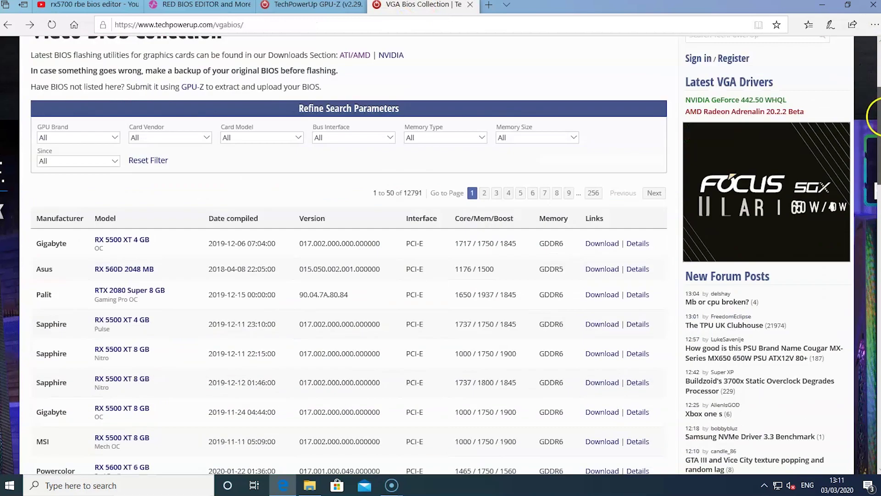
pyautogui.scroll(3, 874, 131)
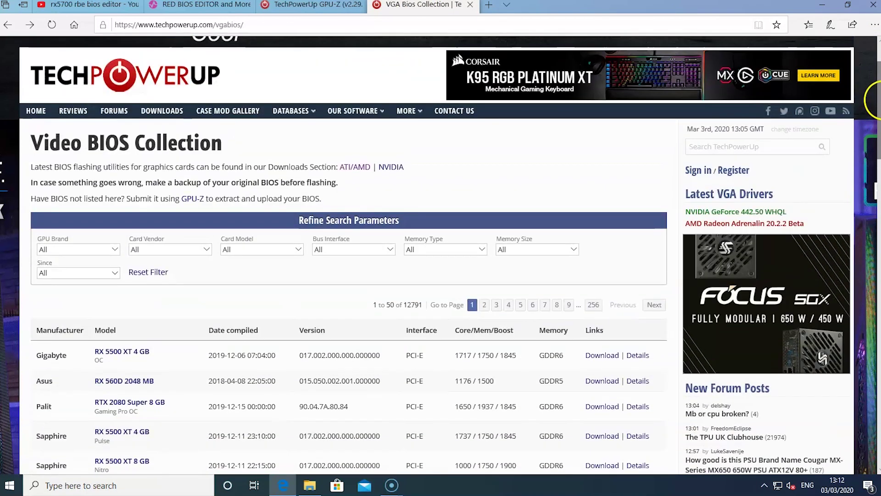
pyautogui.click(97, 250)
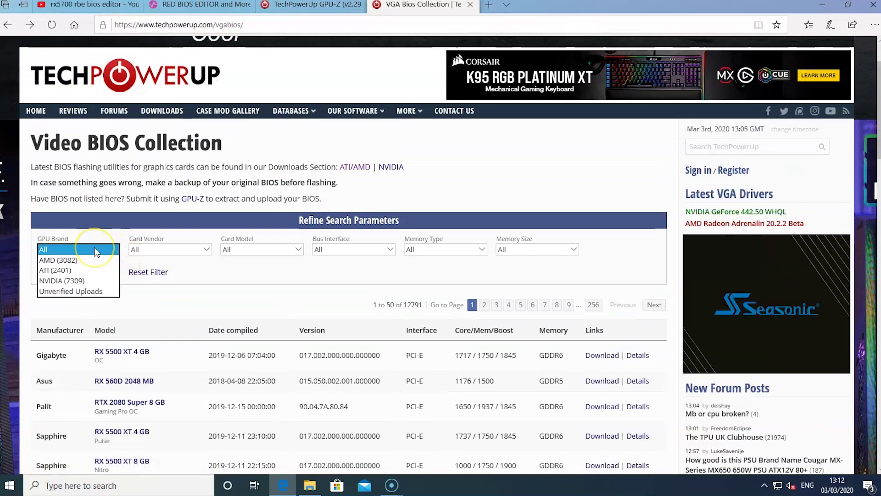
pyautogui.click(250, 23)
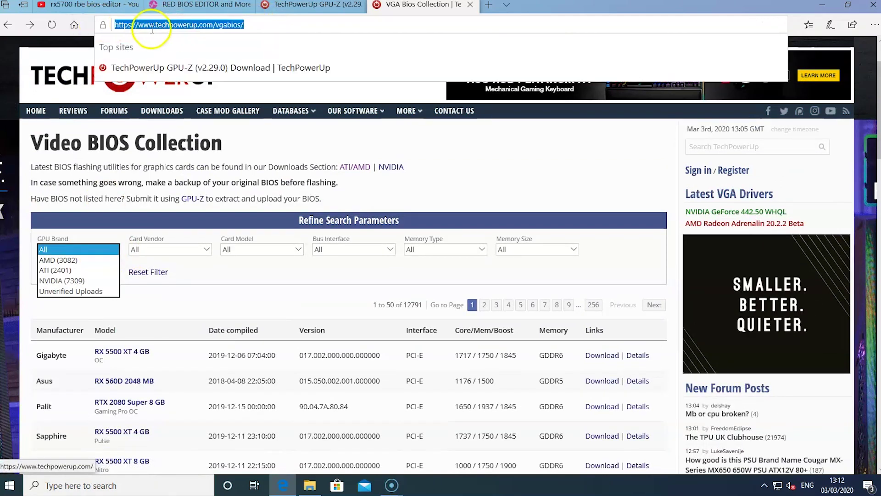
pyautogui.click(64, 263)
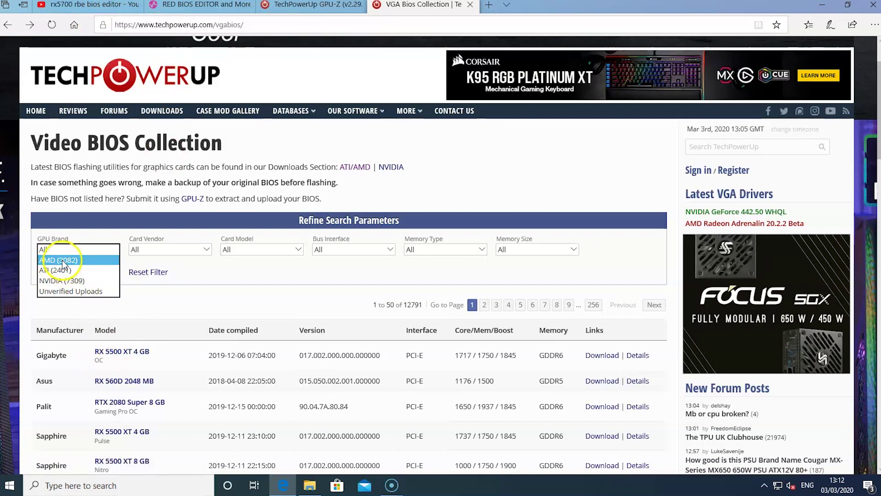
pyautogui.click(45, 260)
pyautogui.click(201, 323)
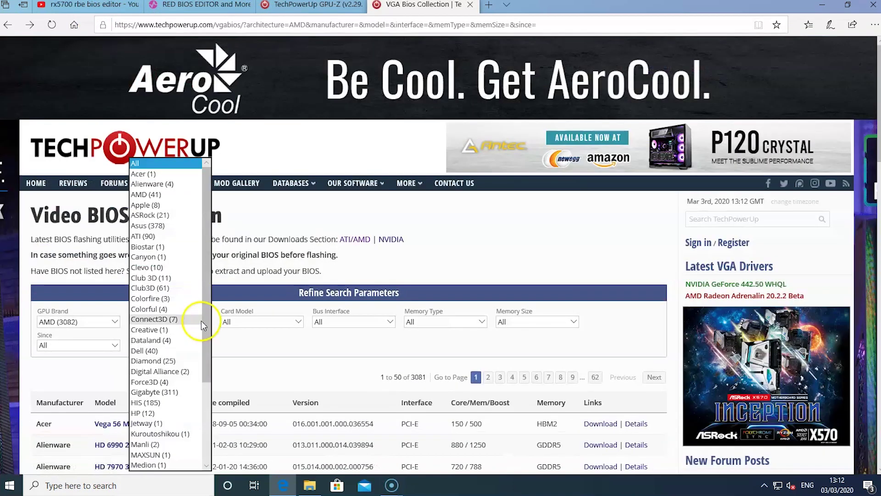
pyautogui.moveTo(209, 340); pyautogui.dragTo(203, 419)
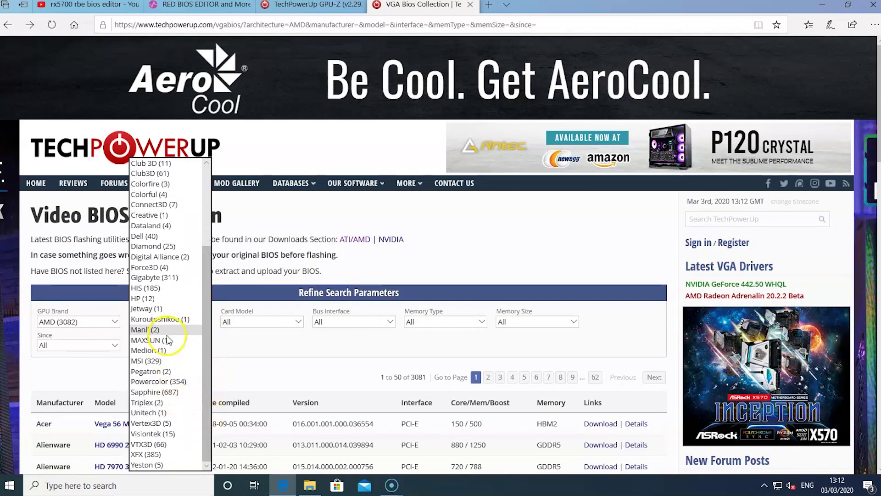
pyautogui.click(171, 360)
pyautogui.click(242, 314)
pyautogui.moveTo(301, 280); pyautogui.dragTo(267, 443)
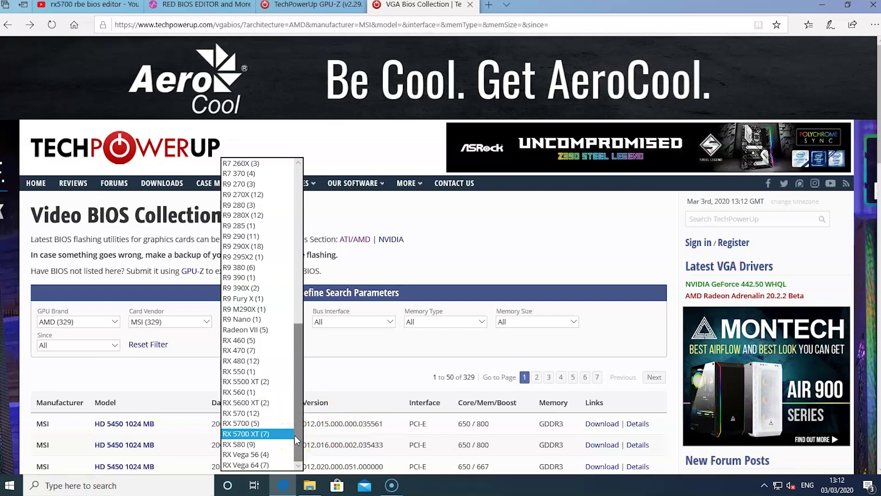
# Choose card model RX 5700 XT (7) and highlight the Gaming X and Mech OC variants
pyautogui.click(263, 434)
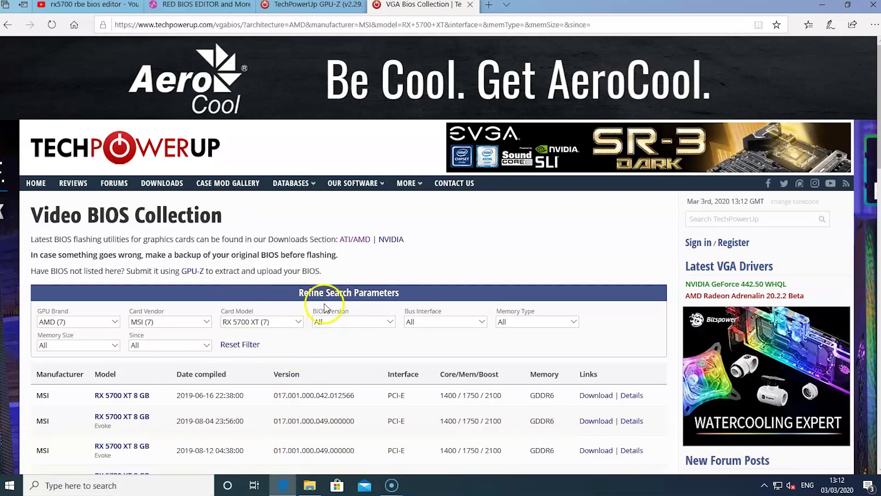
pyautogui.scroll(-4, 875, 195)
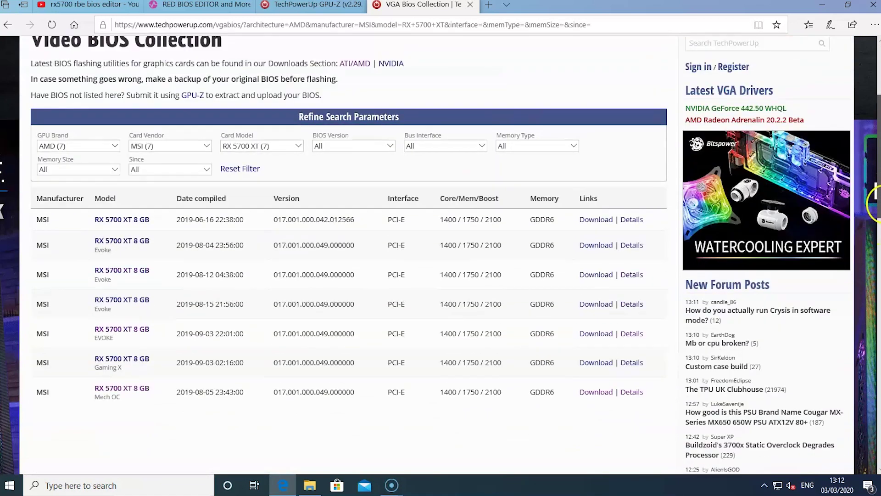
pyautogui.moveTo(131, 369); pyautogui.dragTo(94, 367)
pyautogui.moveTo(121, 397); pyautogui.dragTo(95, 397)
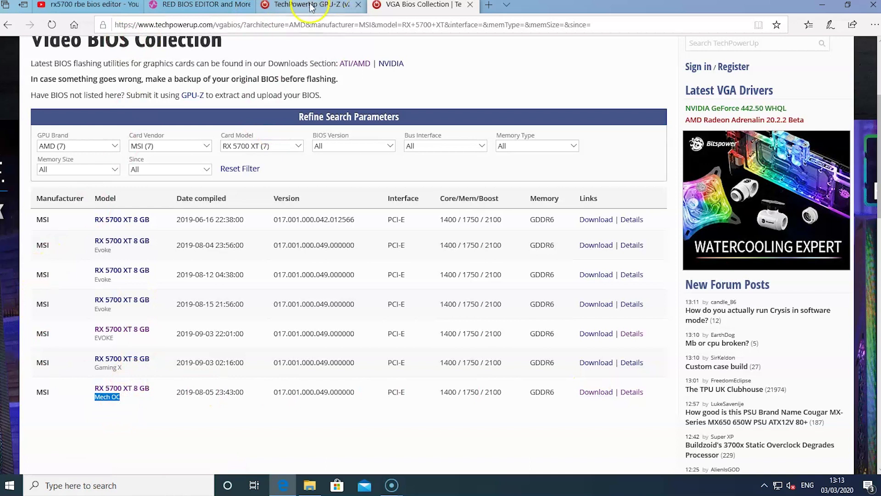
# Bring up the Downloads folder and select GPU-Z.2.29.0 to run it
pyautogui.click(819, 6)
pyautogui.click(754, 56)
pyautogui.click(751, 30)
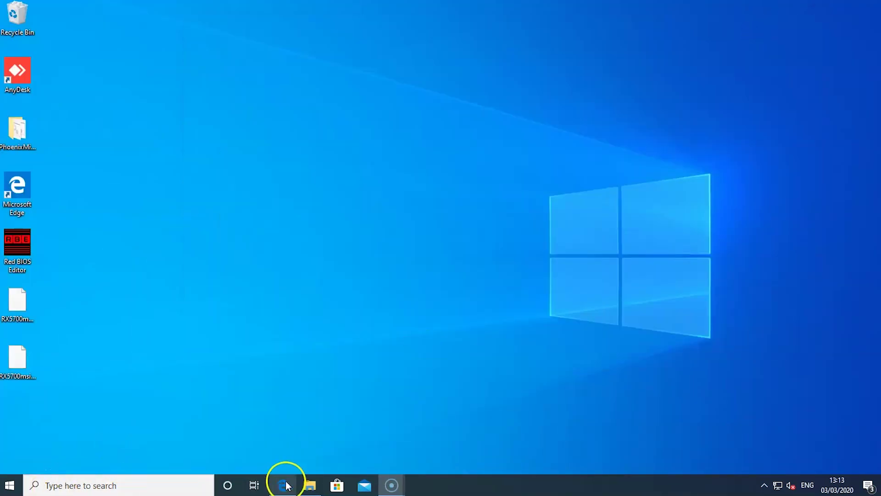
pyautogui.click(309, 485)
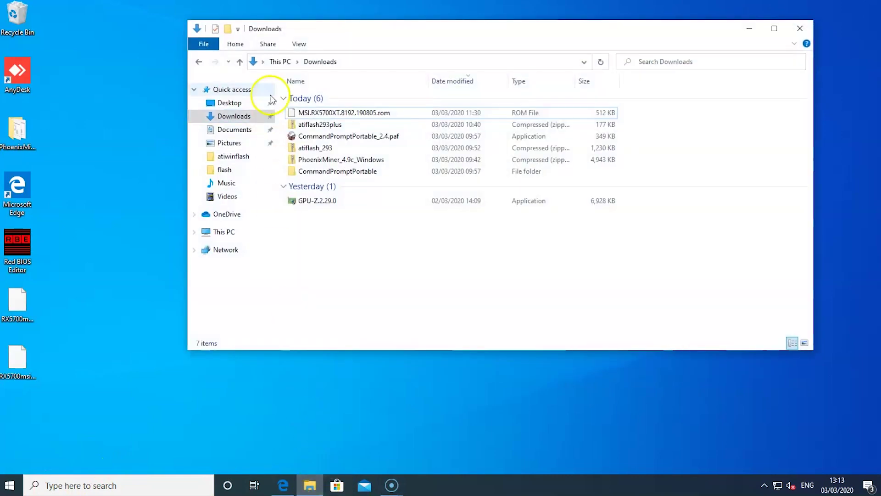
pyautogui.click(320, 207)
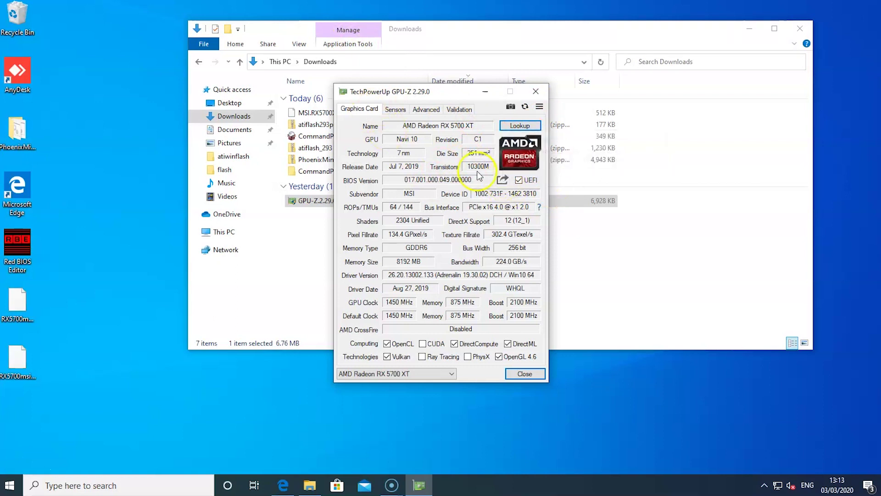
# Save the RX 5700 XT BIOS from GPU-Z to the Desktop as Navi 10.rom, then close GPU-Z
pyautogui.click(504, 184)
pyautogui.click(516, 186)
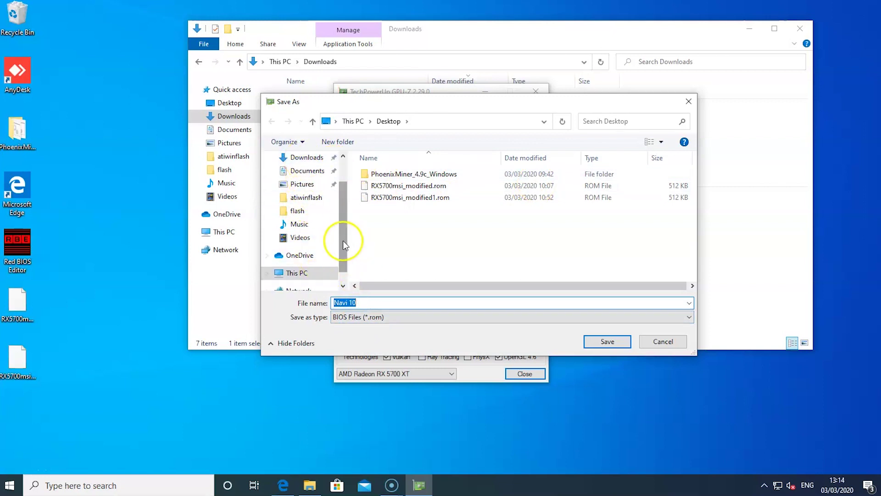
pyautogui.moveTo(344, 236); pyautogui.dragTo(328, 172)
pyautogui.click(319, 181)
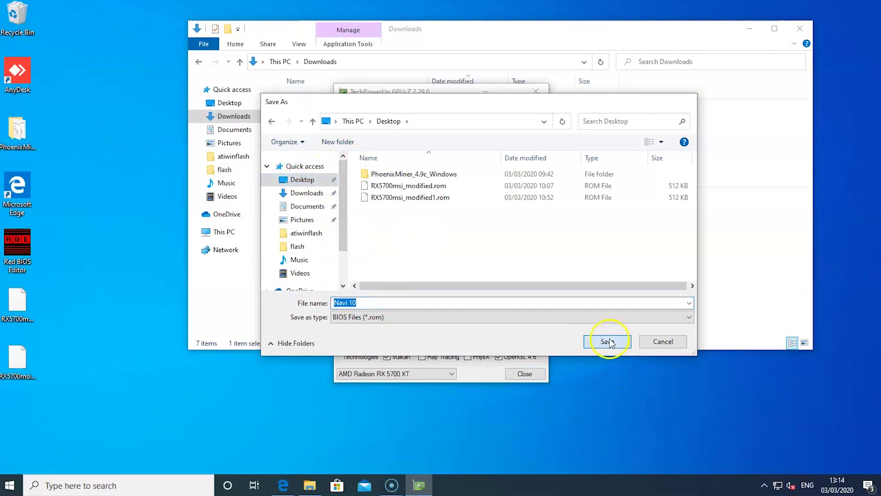
pyautogui.click(485, 261)
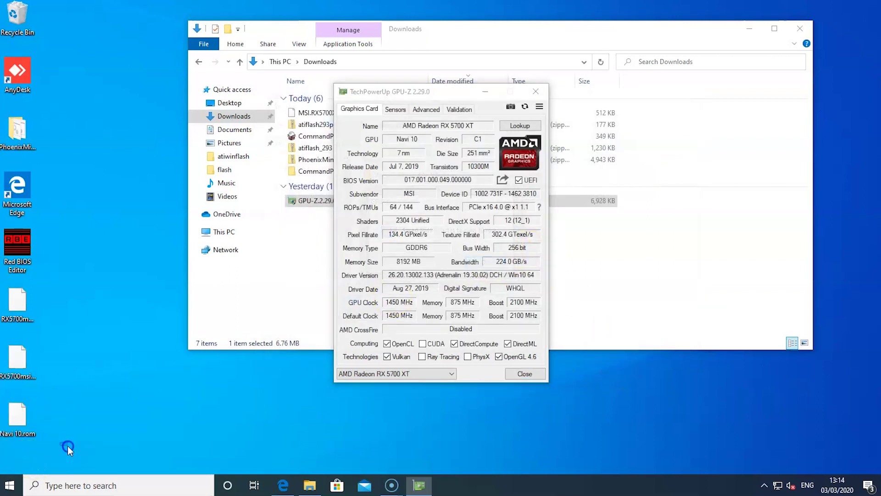
pyautogui.click(540, 92)
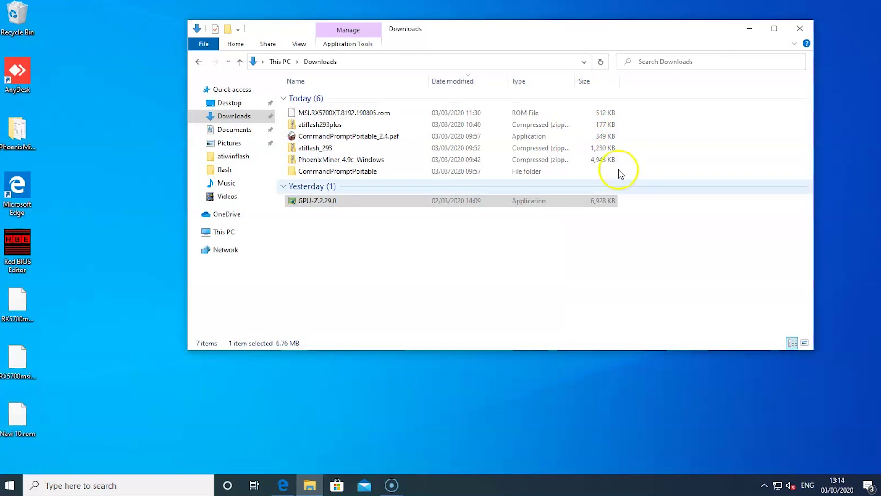
# Return to the igor'sLAB article's software download page and highlight the ATI Flash-Tool entry
pyautogui.click(282, 485)
pyautogui.click(188, 6)
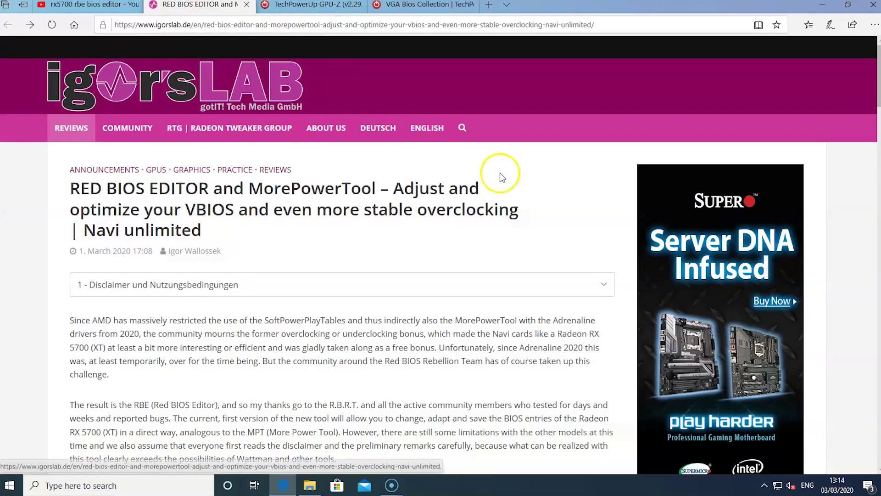
pyautogui.moveTo(876, 99); pyautogui.dragTo(877, 405)
pyautogui.scroll(3, 393, 216)
pyautogui.click(411, 255)
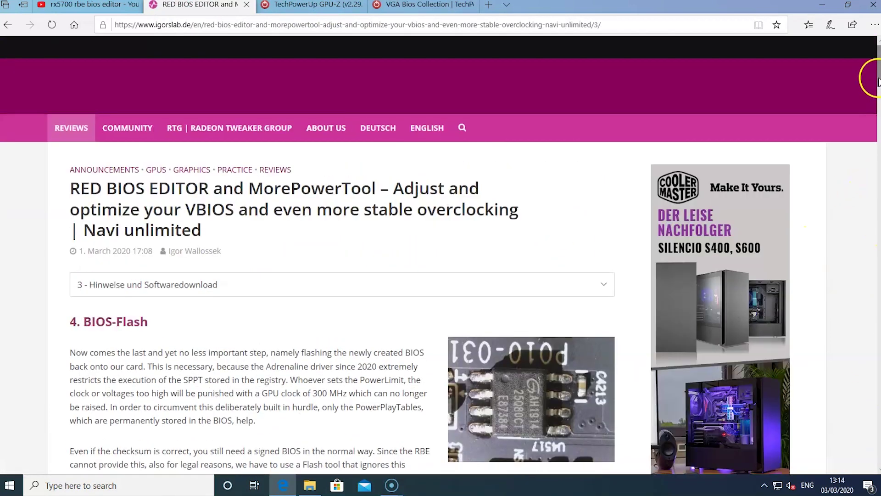
pyautogui.moveTo(875, 79); pyautogui.dragTo(877, 393)
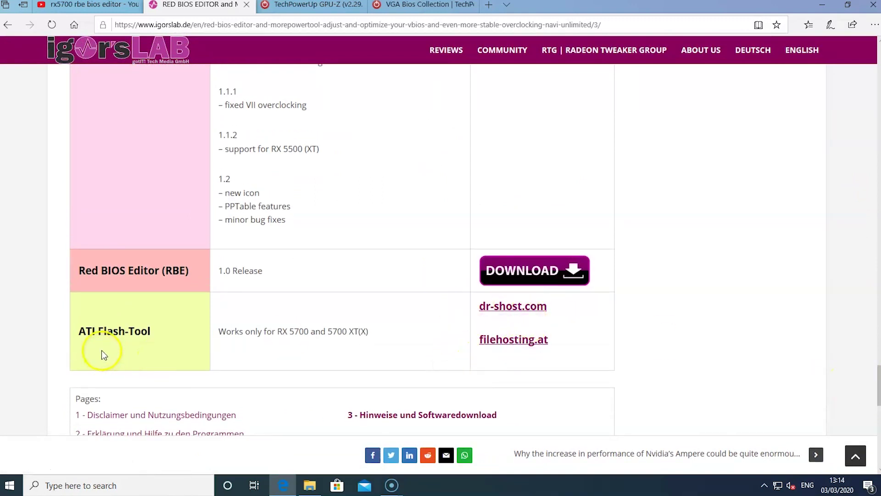
pyautogui.moveTo(84, 331); pyautogui.dragTo(159, 353)
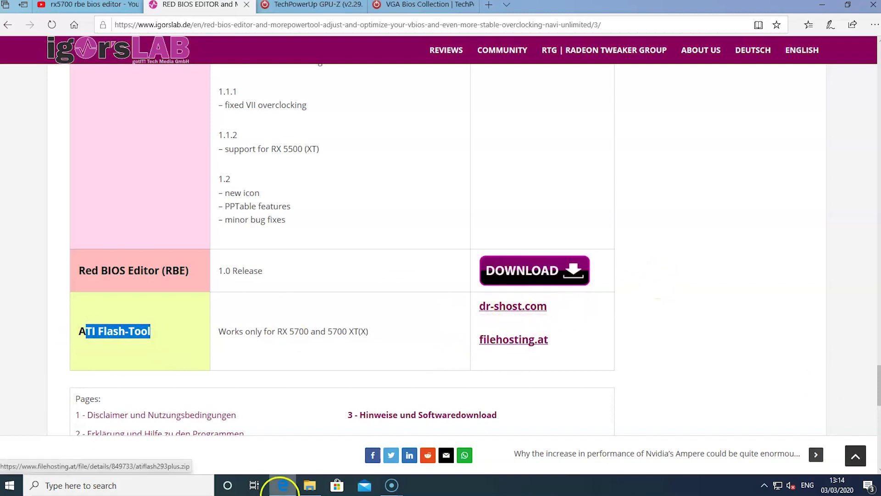
# In Downloads, check the atiflash293plus and atiflash_293 archives
pyautogui.click(307, 488)
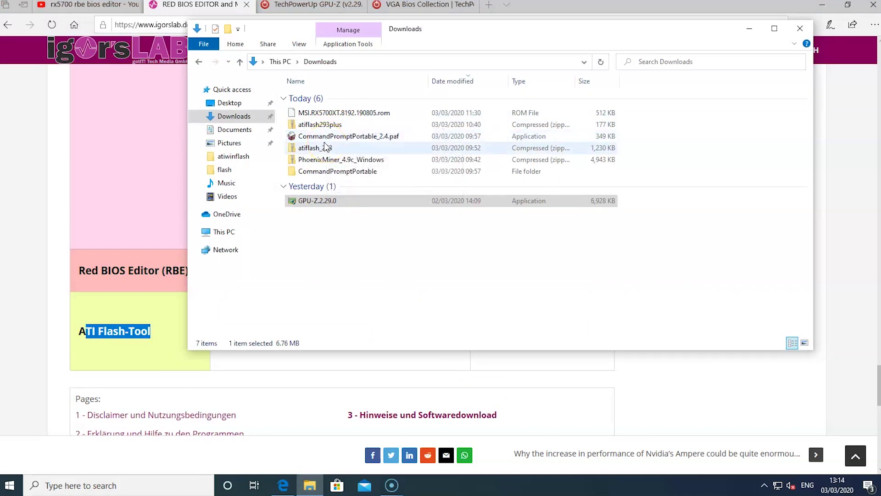
pyautogui.click(341, 124)
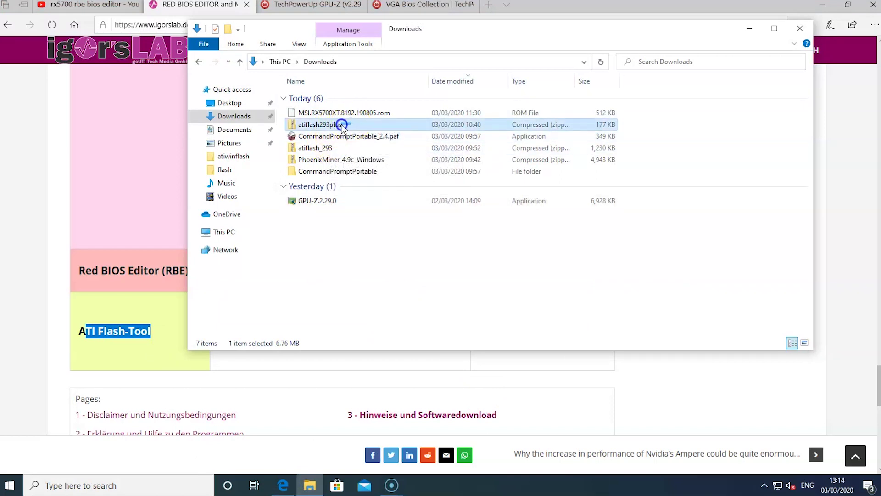
pyautogui.click(353, 148)
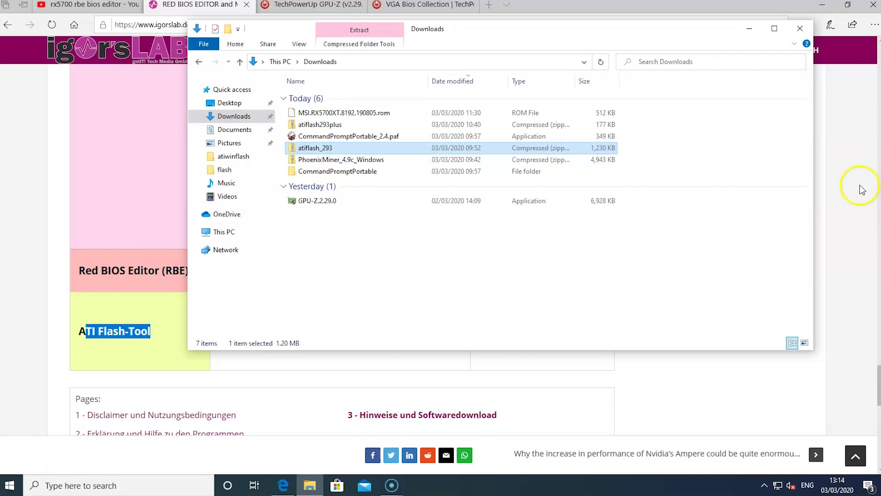
# Dismiss the atiflash293plus.zip download prompt and highlight Red BIOS Editor and the MorePowerTool changelog
pyautogui.click(877, 279)
pyautogui.scroll(2, 877, 278)
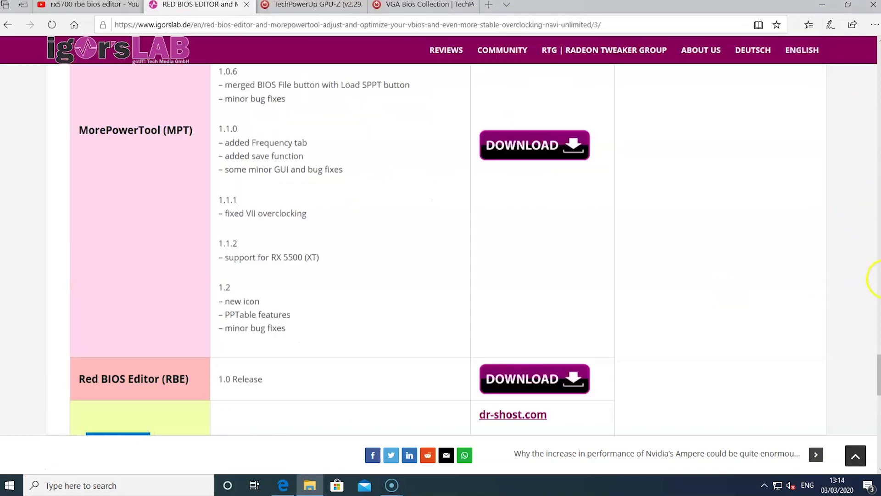
pyautogui.scroll(5, 877, 279)
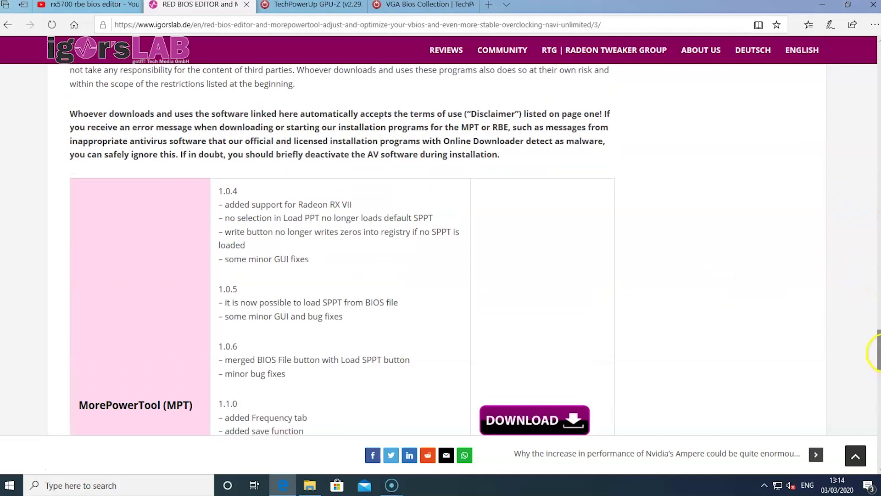
pyautogui.moveTo(877, 354); pyautogui.dragTo(878, 389)
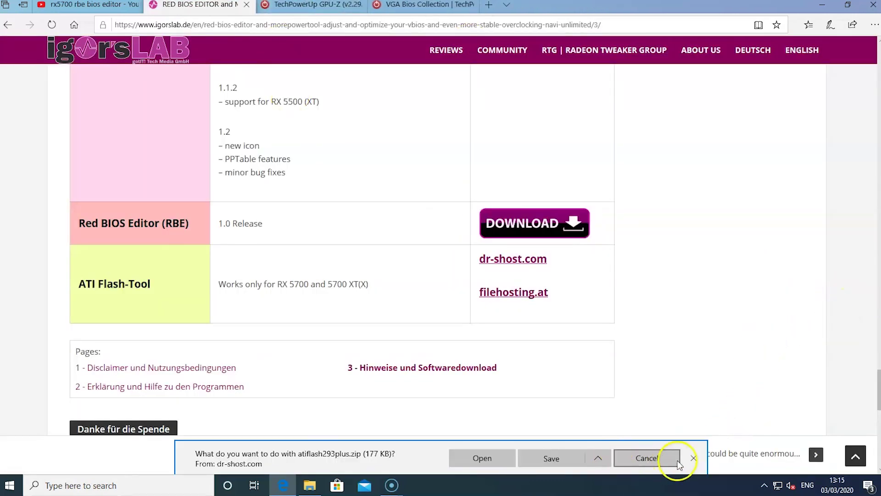
pyautogui.click(694, 457)
pyautogui.moveTo(876, 381); pyautogui.dragTo(878, 364)
pyautogui.moveTo(84, 339); pyautogui.dragTo(164, 345)
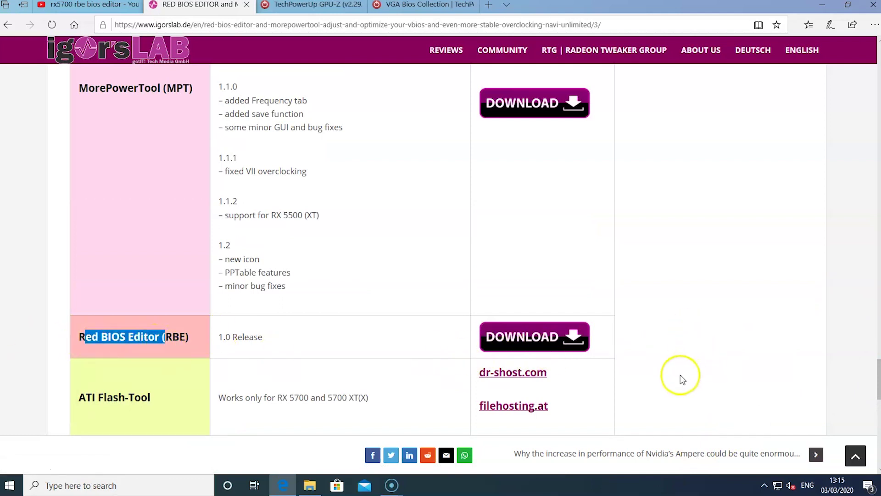
pyautogui.moveTo(225, 85); pyautogui.dragTo(308, 289)
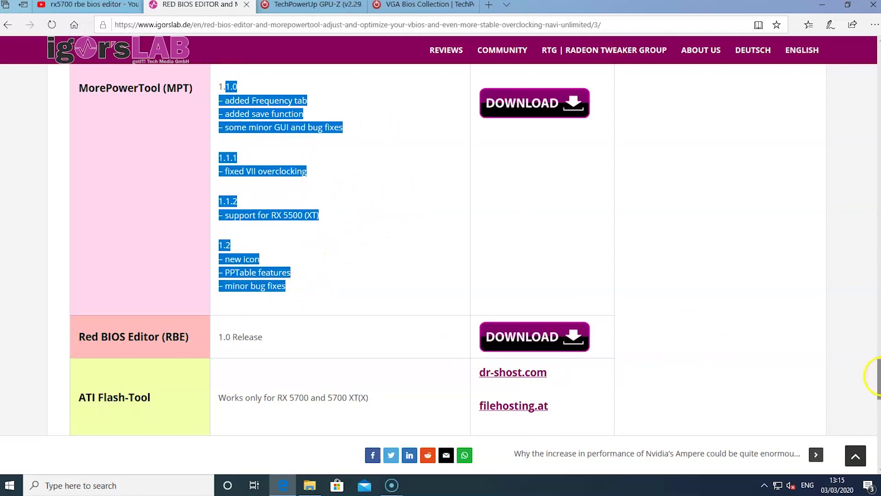
# Start then cancel the MorePowerTool_Setup.exe download and minimise the browser
pyautogui.moveTo(877, 376)
pyautogui.mouseDown()
pyautogui.moveTo(877, 345)
pyautogui.moveTo(874, 382)
pyautogui.mouseUp()
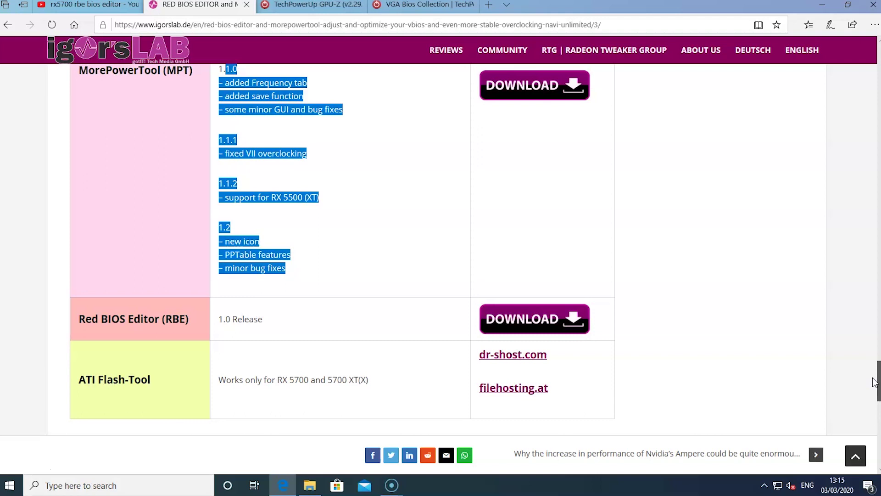
pyautogui.moveTo(874, 382); pyautogui.dragTo(865, 373)
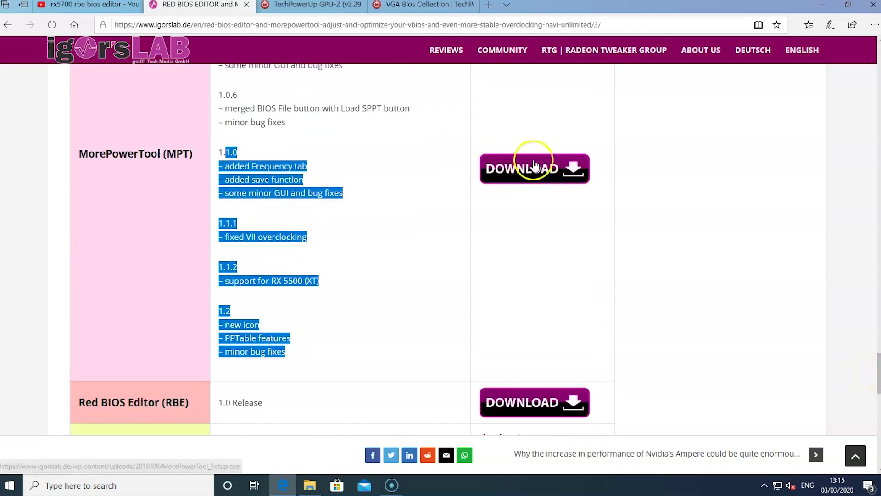
pyautogui.click(540, 176)
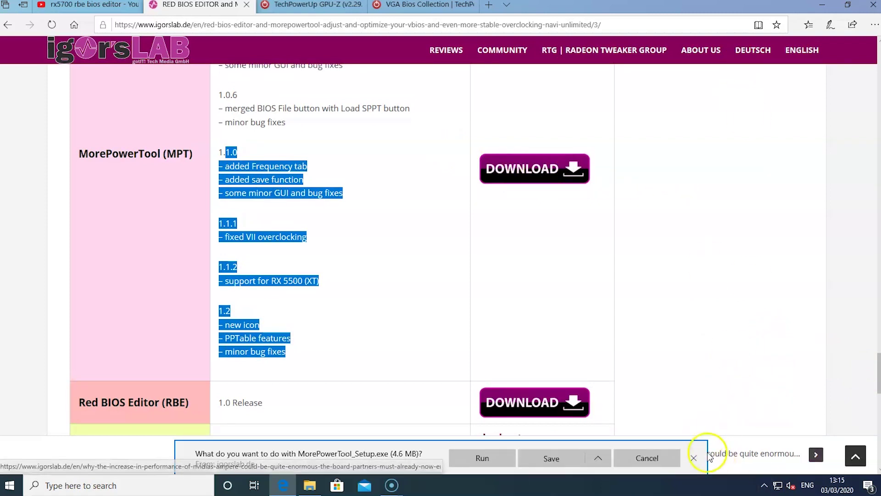
pyautogui.click(693, 458)
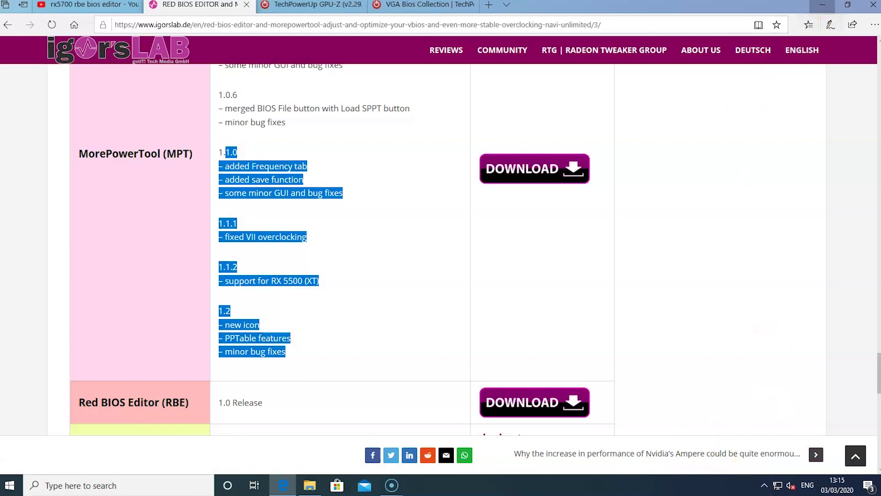
pyautogui.click(821, 5)
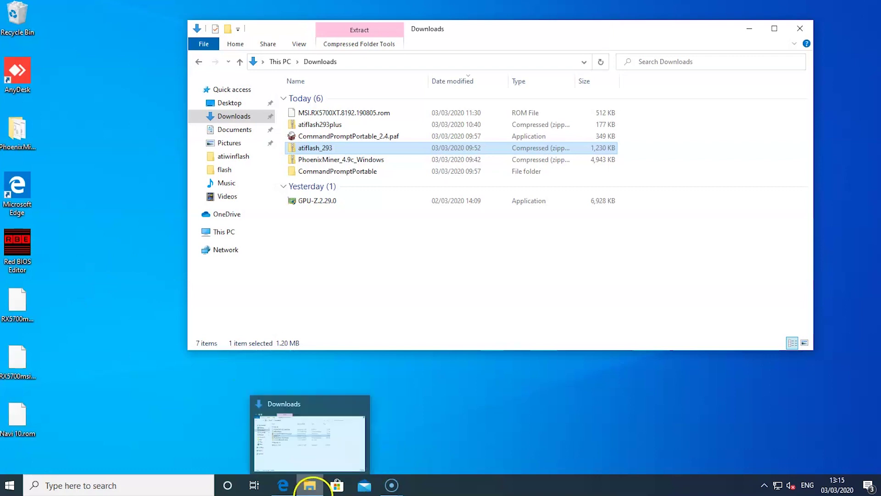
# Launch Red BIOS Editor from the desktop and open its Load dialog on C:\flash
pyautogui.moveTo(289, 490)
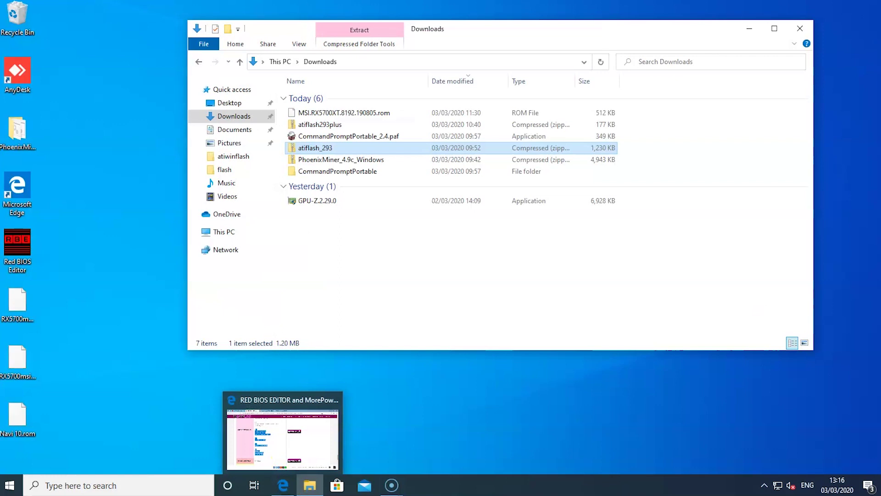
pyautogui.click(861, 249)
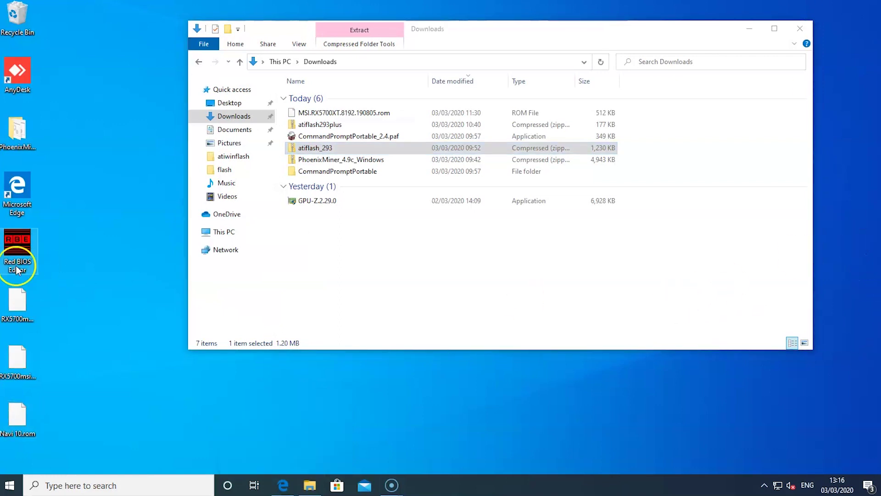
pyautogui.doubleClick(16, 239)
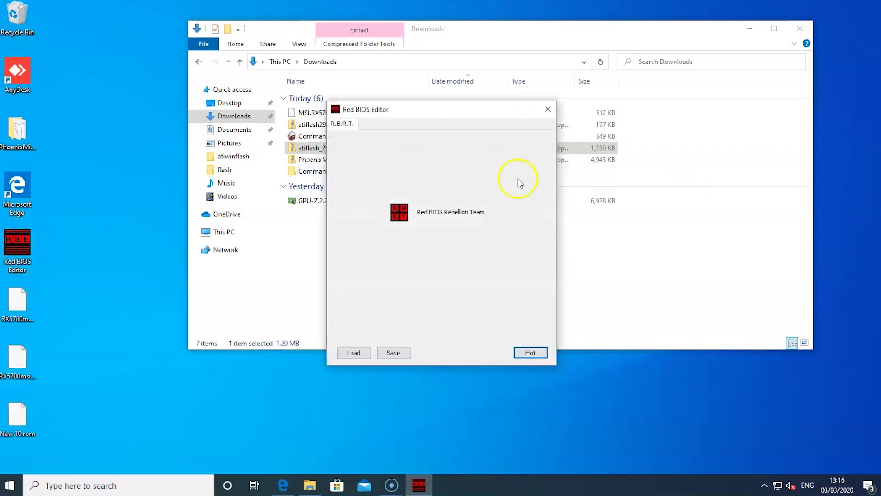
pyautogui.click(357, 352)
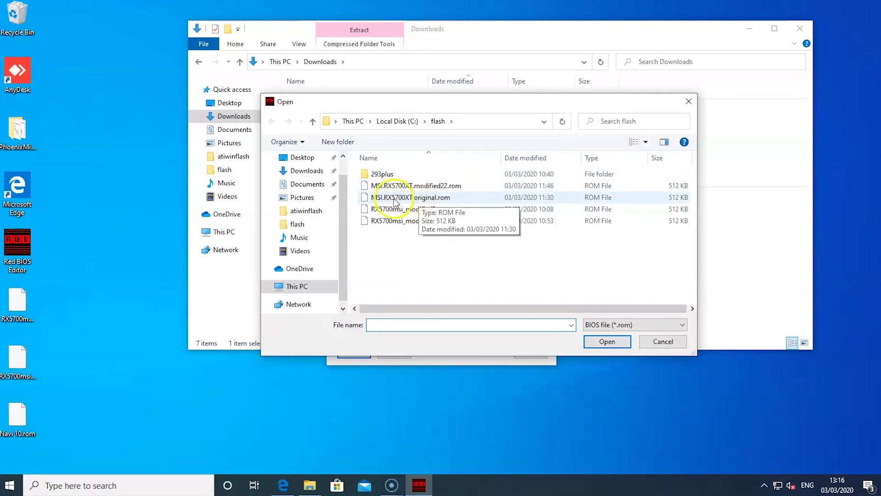
# Load MSI.RX5700XT.original.rom and copy the 1500 MHz strap from VRAM Timings
pyautogui.doubleClick(413, 198)
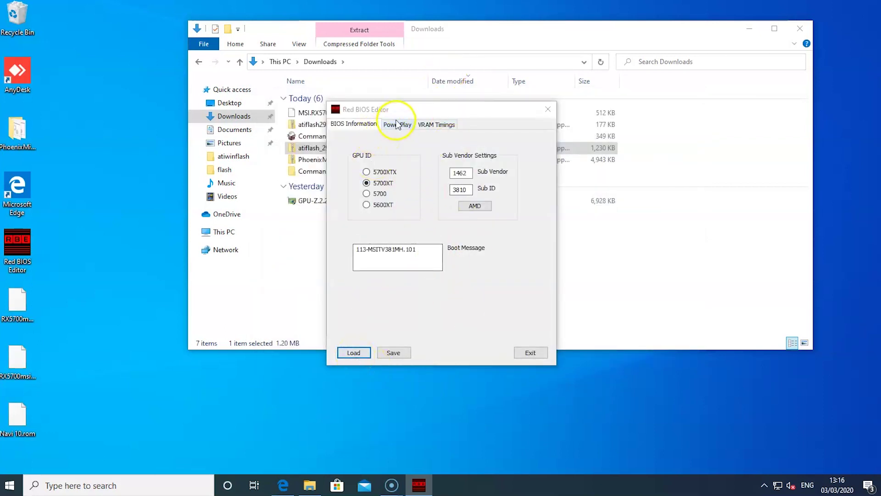
pyautogui.click(427, 125)
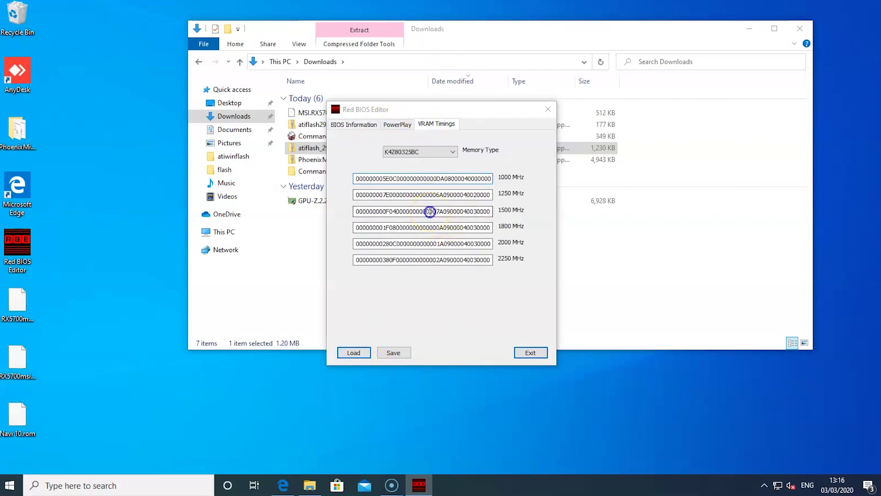
pyautogui.doubleClick(430, 212)
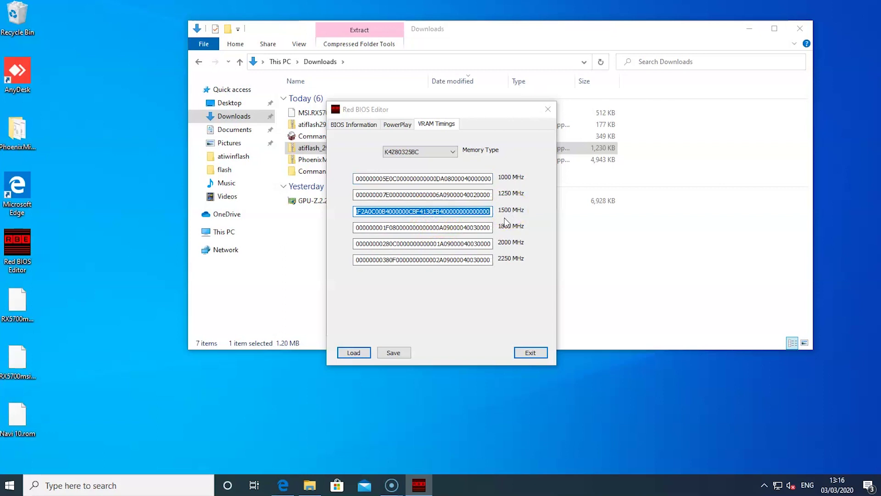
# Paste the 1500 MHz timing into the 1800, 2000 and 2250 MHz K4Z80325BC straps
pyautogui.doubleClick(440, 227)
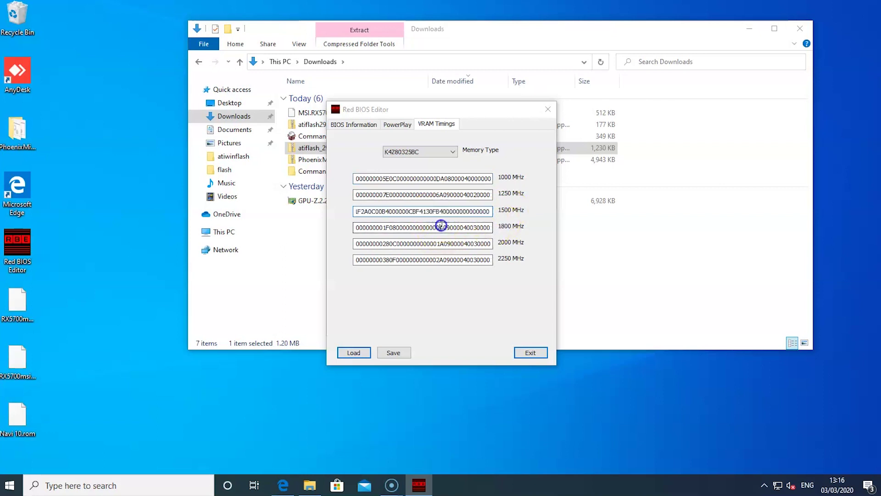
pyautogui.hotkey('ctrl', 'v')
pyautogui.click(448, 245)
pyautogui.doubleClick(448, 246)
pyautogui.hotkey('ctrl', 'v')
pyautogui.doubleClick(444, 260)
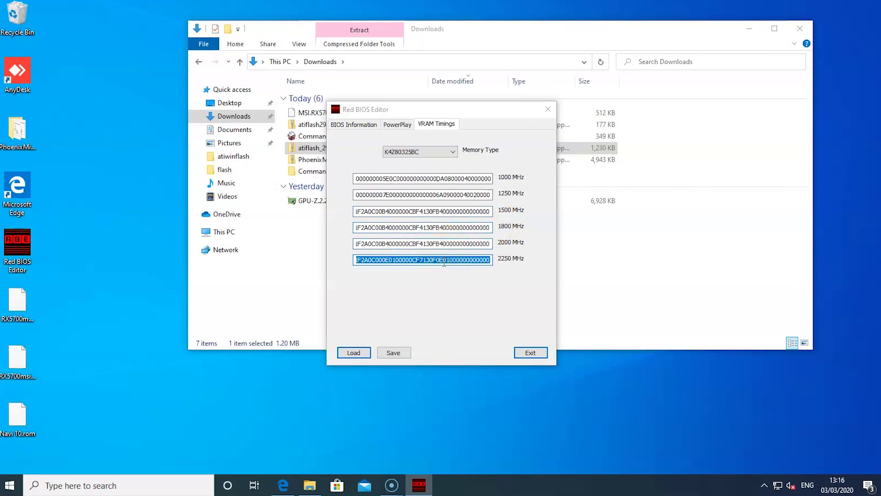
pyautogui.hotkey('ctrl', 'v')
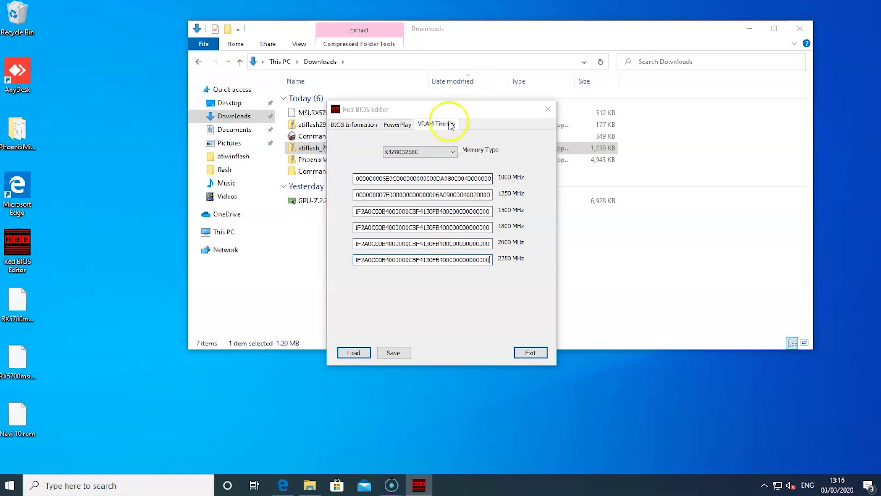
# Switch to the MT61K256M32 memory type and paste the copied straps into 1500 and 1750 MHz
pyautogui.click(445, 156)
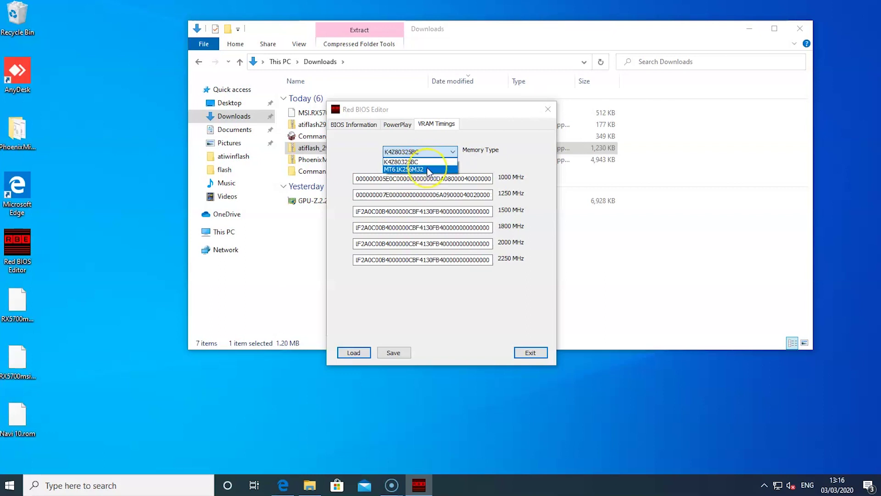
pyautogui.click(426, 168)
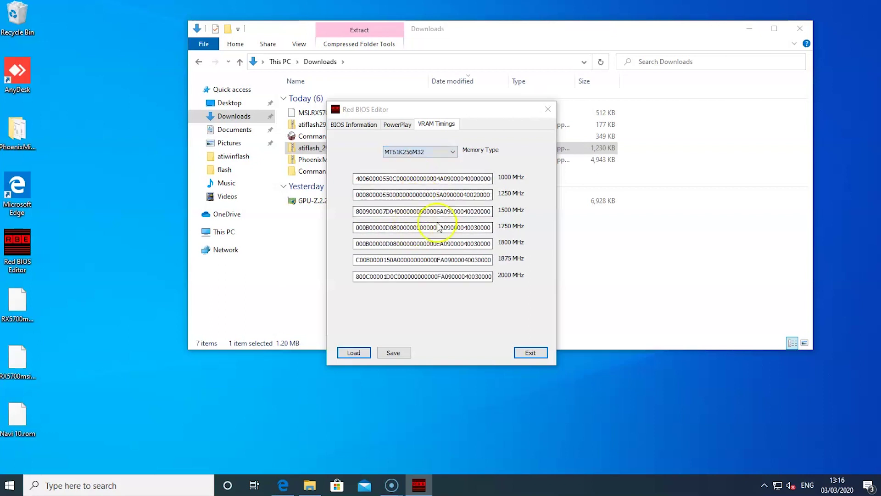
pyautogui.doubleClick(443, 209)
pyautogui.hotkey('ctrl', 'v')
pyautogui.doubleClick(444, 209)
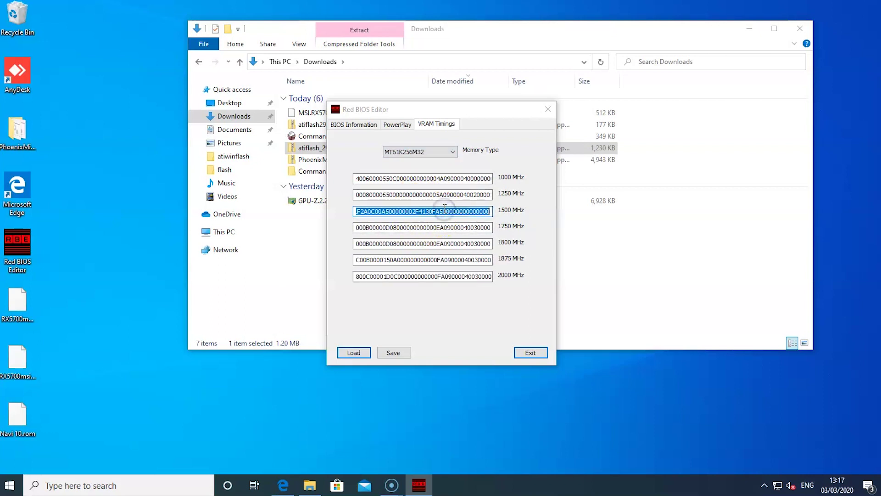
pyautogui.doubleClick(439, 226)
pyautogui.hotkey('ctrl', 'v')
pyautogui.doubleClick(439, 226)
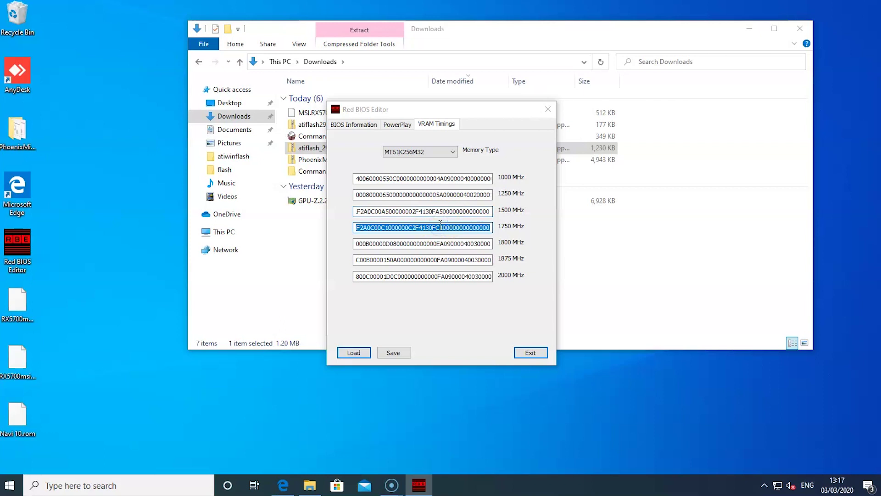
# Paste the copied straps into the 1800, 1875 and 2000 MHz timing fields
pyautogui.doubleClick(438, 243)
pyautogui.hotkey('ctrl', 'v')
pyautogui.doubleClick(438, 243)
pyautogui.doubleClick(434, 259)
pyautogui.hotkey('ctrl', 'v')
pyautogui.doubleClick(436, 258)
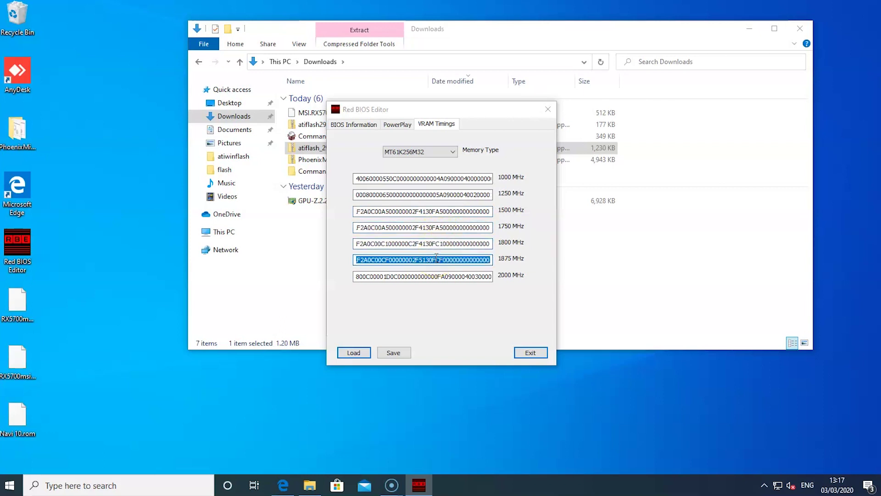
pyautogui.click(438, 275)
pyautogui.doubleClick(432, 275)
pyautogui.hotkey('ctrl', 'v')
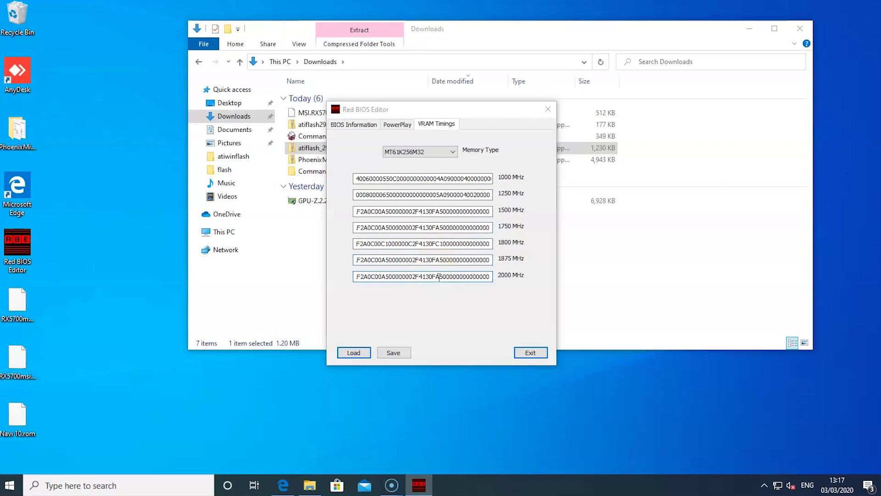
# Save the edited BIOS as MSI.RX5700XT.modified222.rom
pyautogui.click(408, 353)
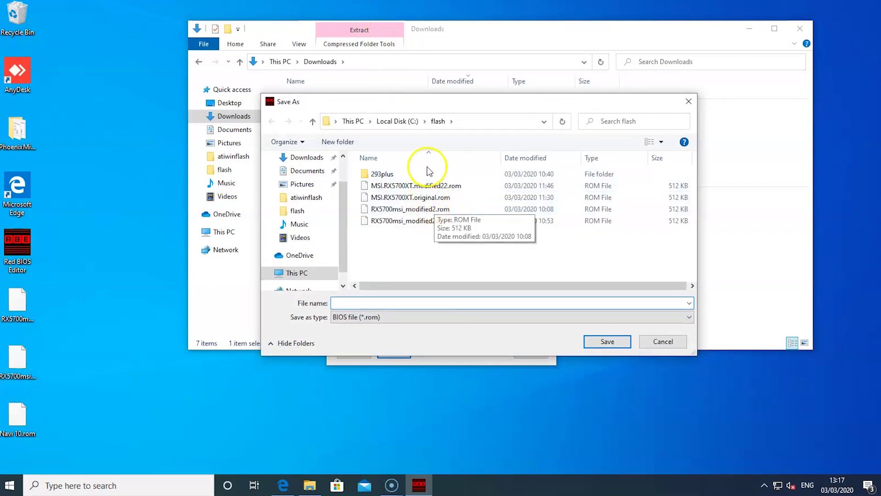
pyautogui.click(438, 186)
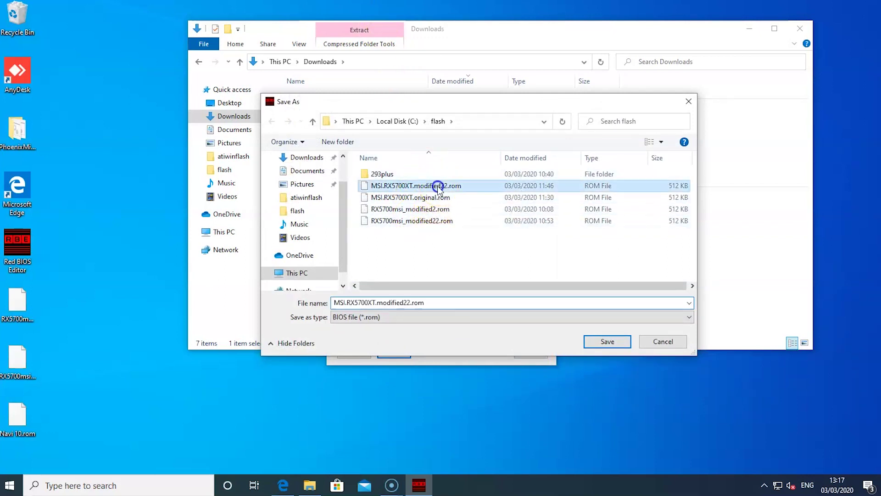
pyautogui.click(403, 303)
pyautogui.click(407, 303)
pyautogui.write('2')
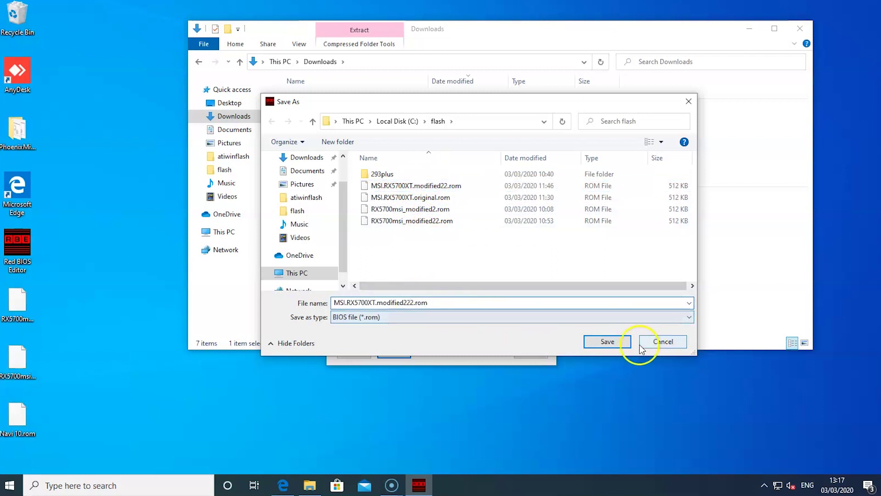
pyautogui.click(607, 342)
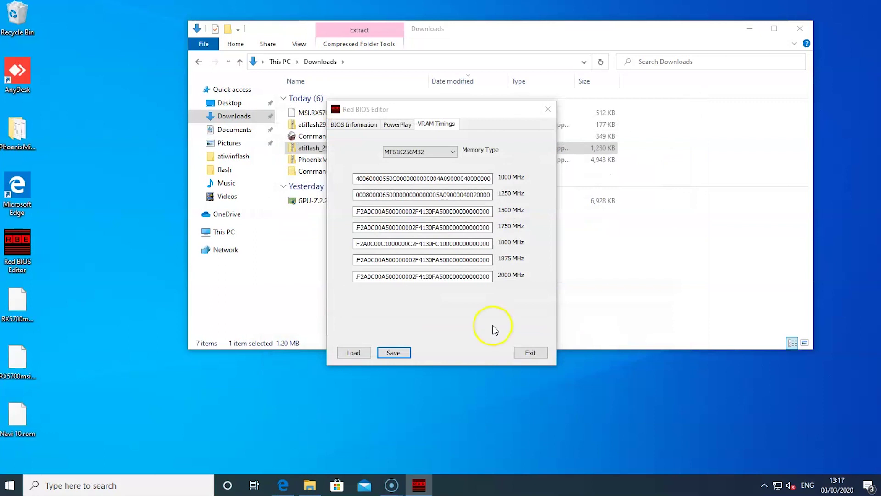
# Close Red BIOS Editor and browse to C:\flash to view amdvbflash and the ROM files
pyautogui.click(538, 353)
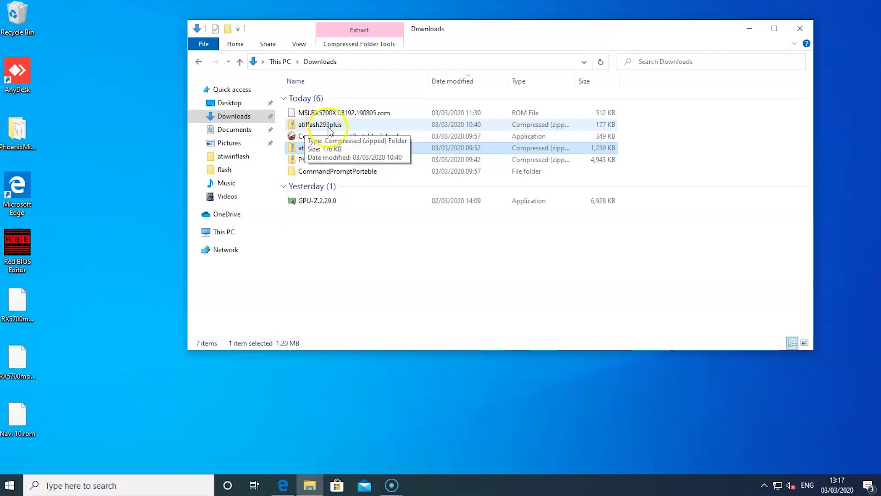
pyautogui.click(224, 231)
pyautogui.doubleClick(326, 225)
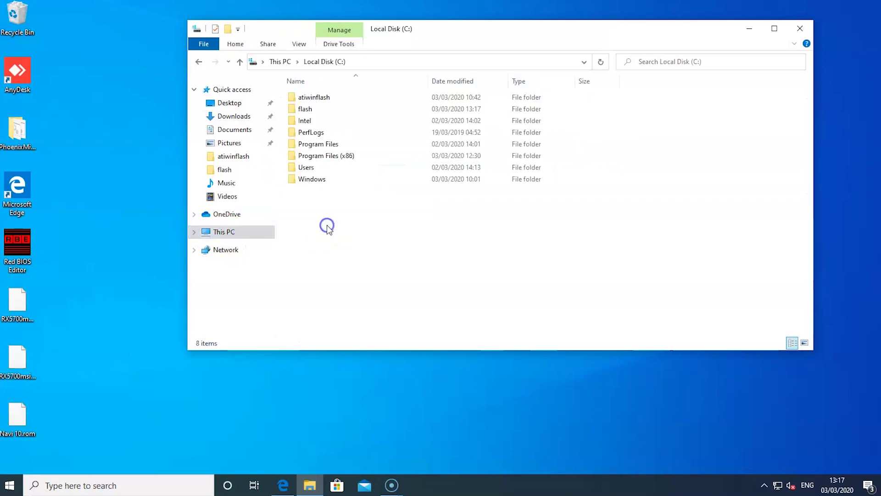
pyautogui.doubleClick(303, 110)
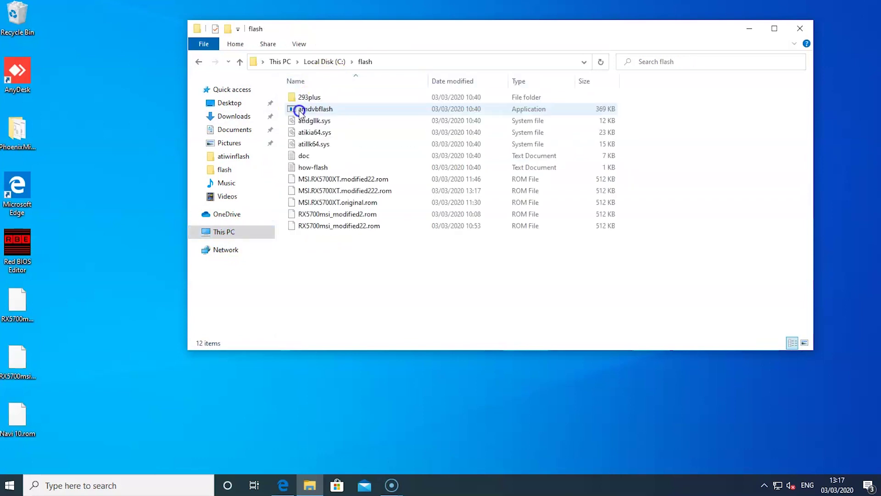
pyautogui.moveTo(332, 303); pyautogui.dragTo(312, 108)
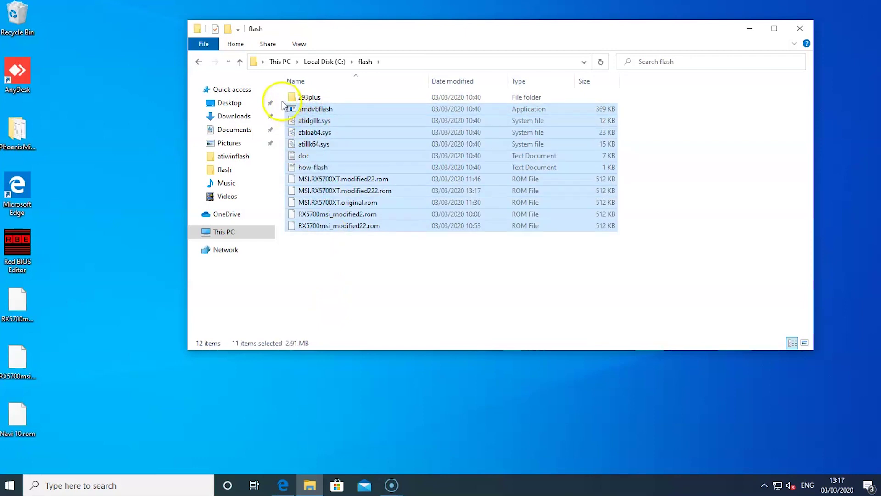
pyautogui.click(364, 314)
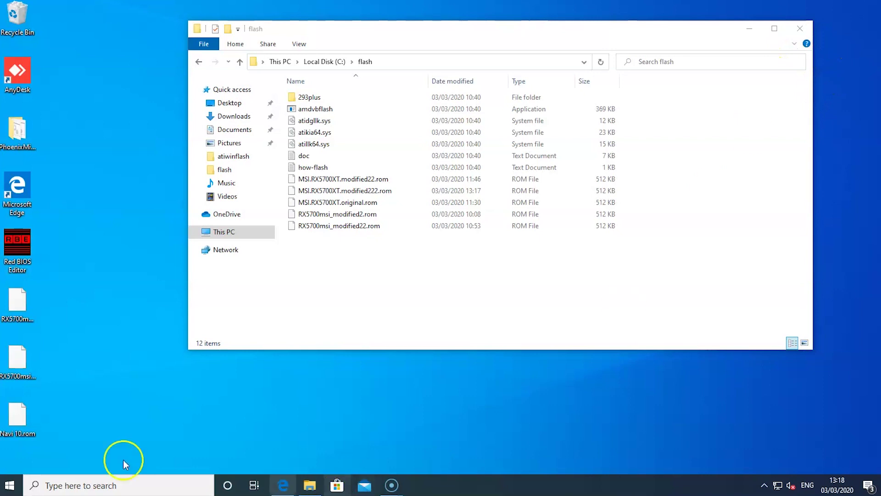
# Launch Command Prompt as administrator and change directory to C:\flash with cd/ and cd flash
pyautogui.click(103, 485)
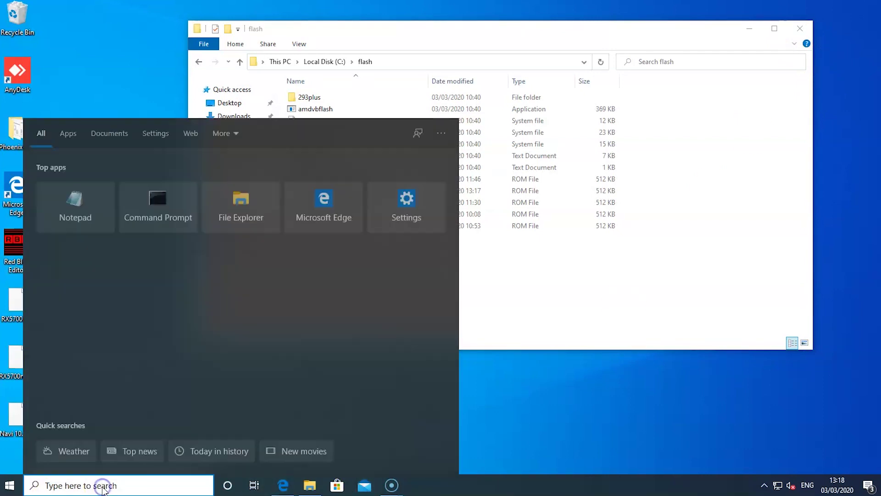
pyautogui.write('cm')
pyautogui.rightClick(141, 189)
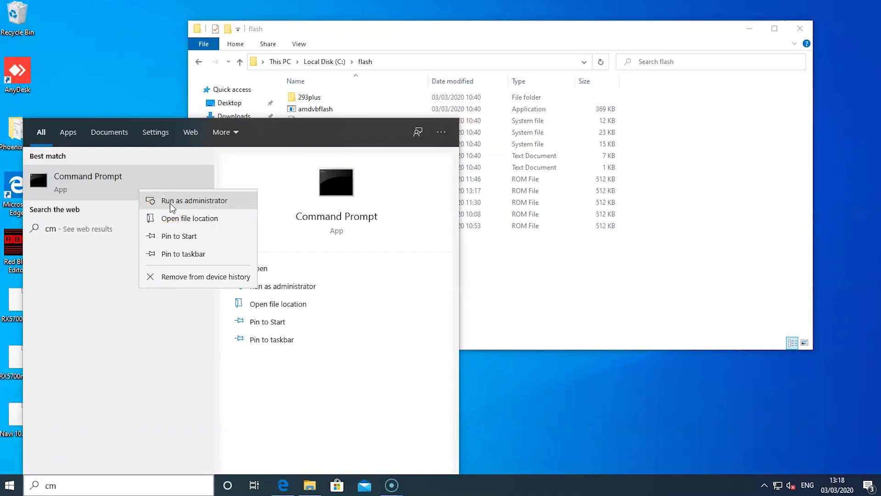
pyautogui.click(171, 202)
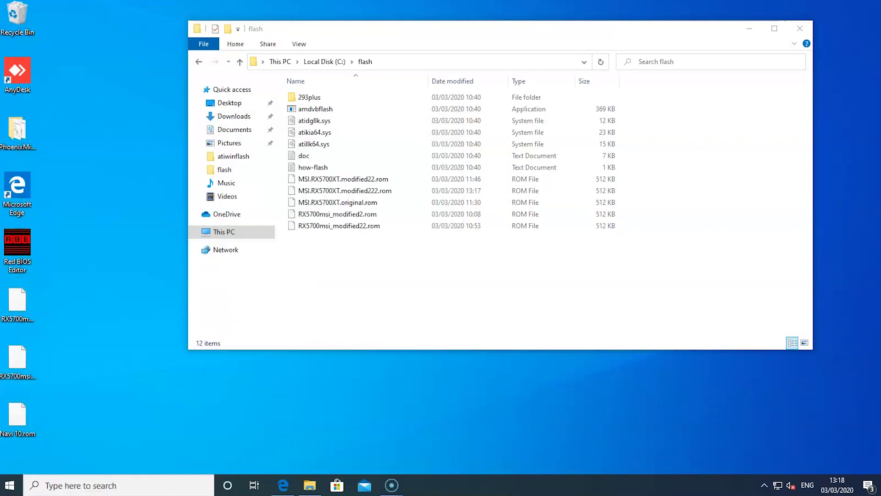
pyautogui.click(375, 264)
pyautogui.click(271, 98)
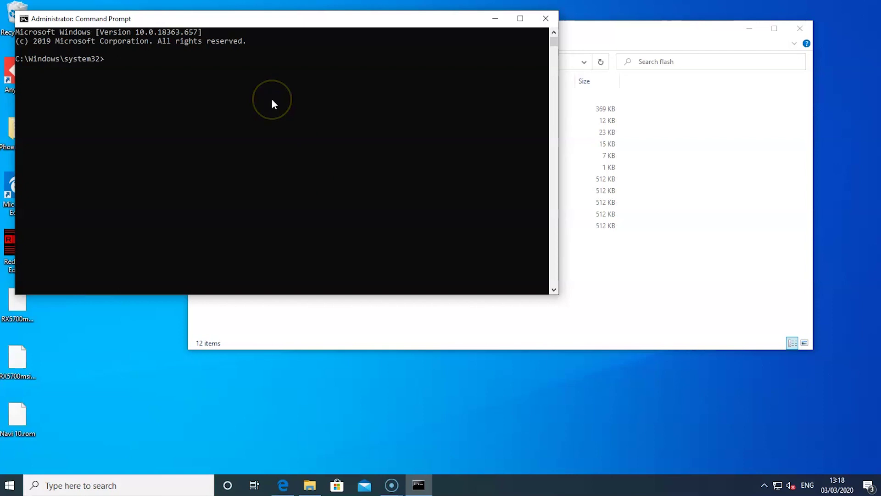
pyautogui.write('cd/')
pyautogui.press('Return')
pyautogui.write('cd flash')
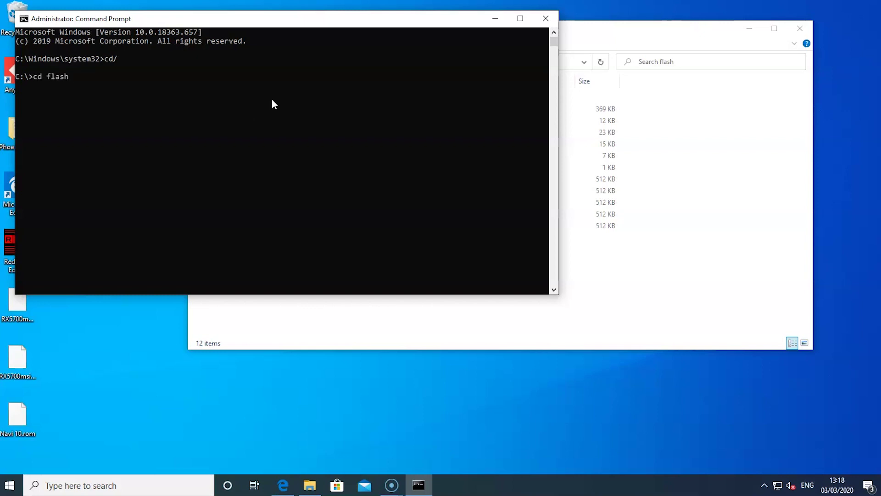
pyautogui.press('Return')
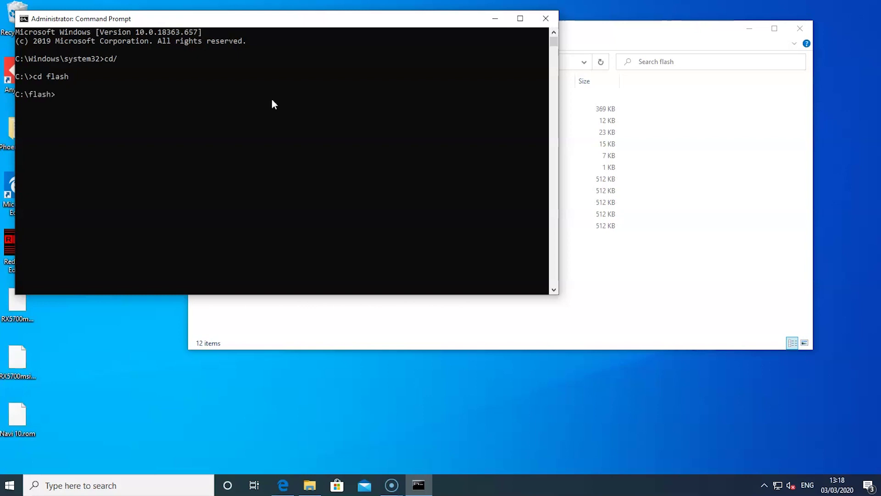
# Copy the amdvbflash name from Explorer and run amdvbflash -i to list adapters 0 and 1
pyautogui.click(671, 34)
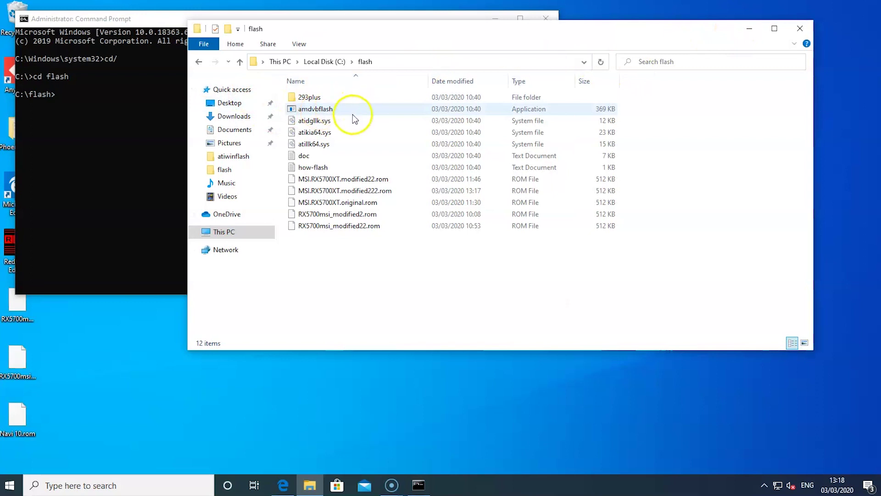
pyautogui.click(339, 109)
pyautogui.click(335, 108)
pyautogui.click(334, 108)
pyautogui.moveTo(334, 108); pyautogui.dragTo(288, 112)
pyautogui.click(70, 103)
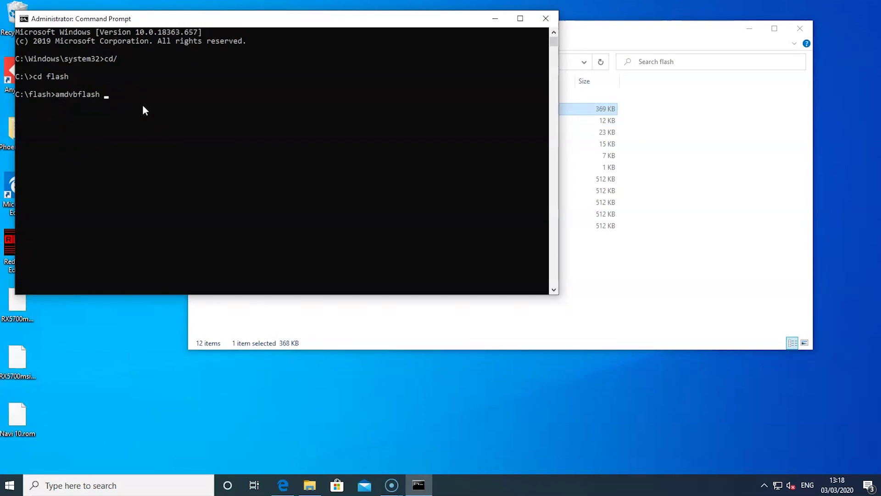
pyautogui.click(161, 109)
pyautogui.write('-i')
pyautogui.press('Return')
pyautogui.click(219, 22)
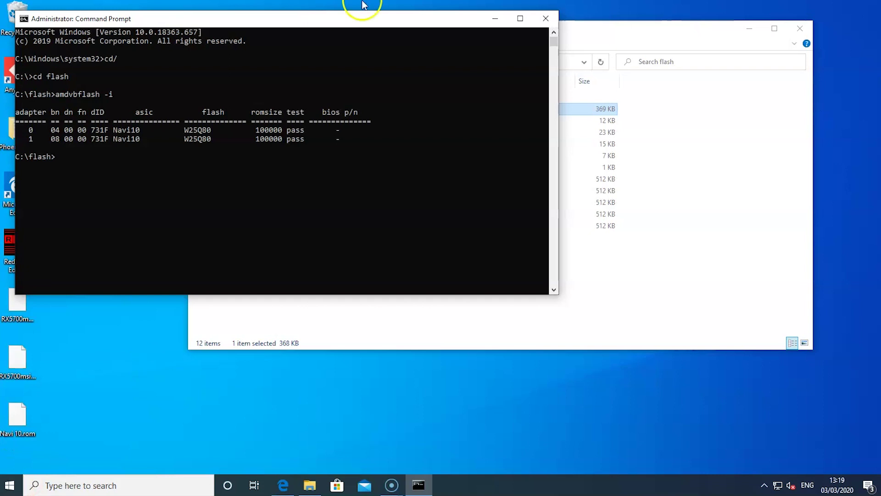
# Check Device Manager's Display adapters for the AMD Radeon RX 5700 and RX 5700 XT
pyautogui.rightClick(9, 485)
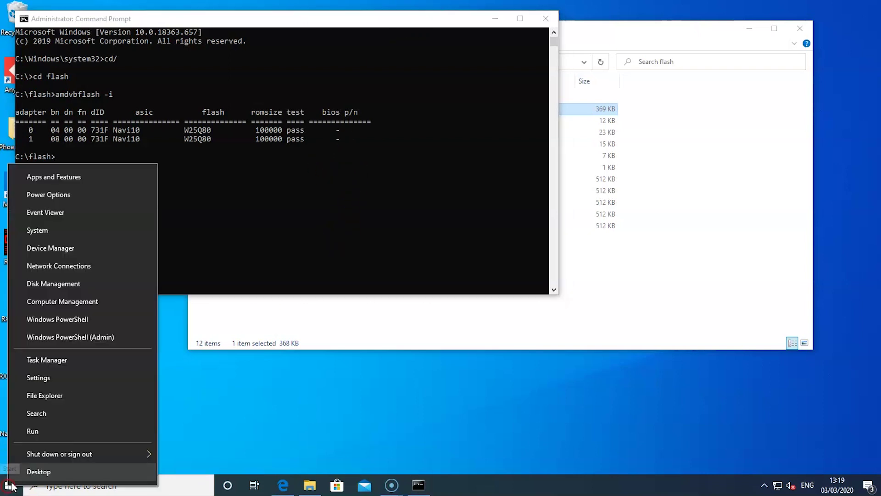
pyautogui.click(73, 251)
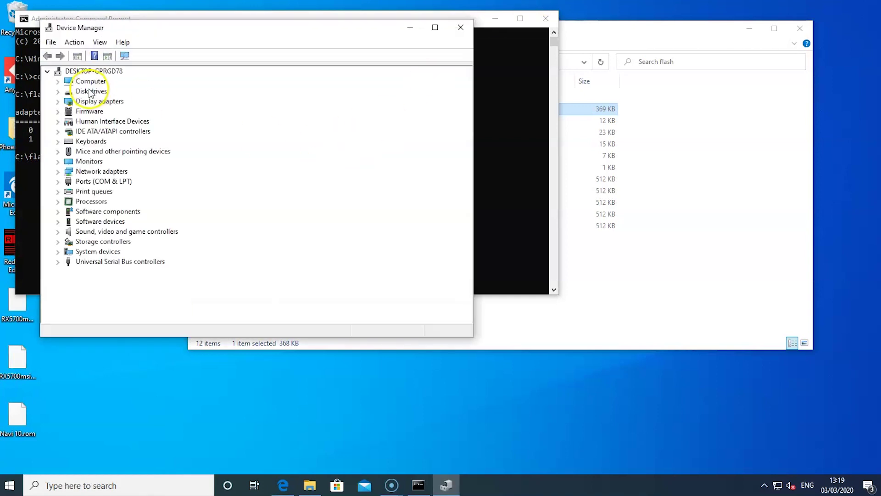
pyautogui.click(57, 101)
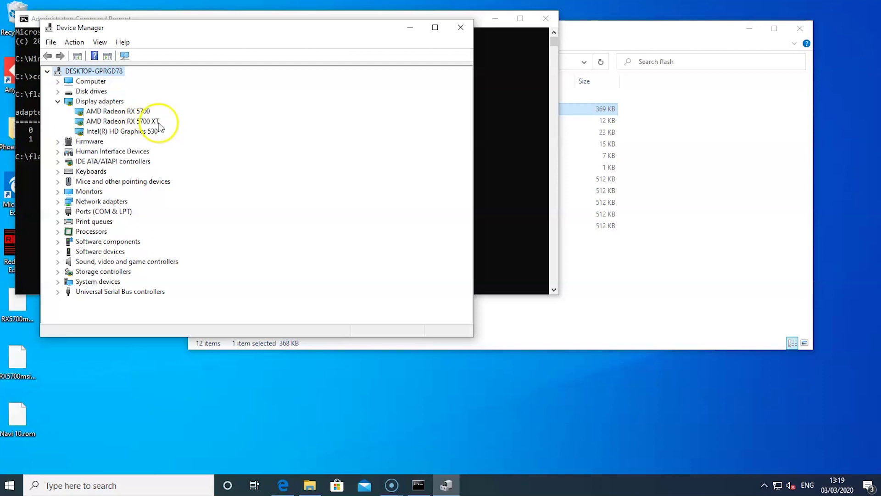
pyautogui.click(539, 138)
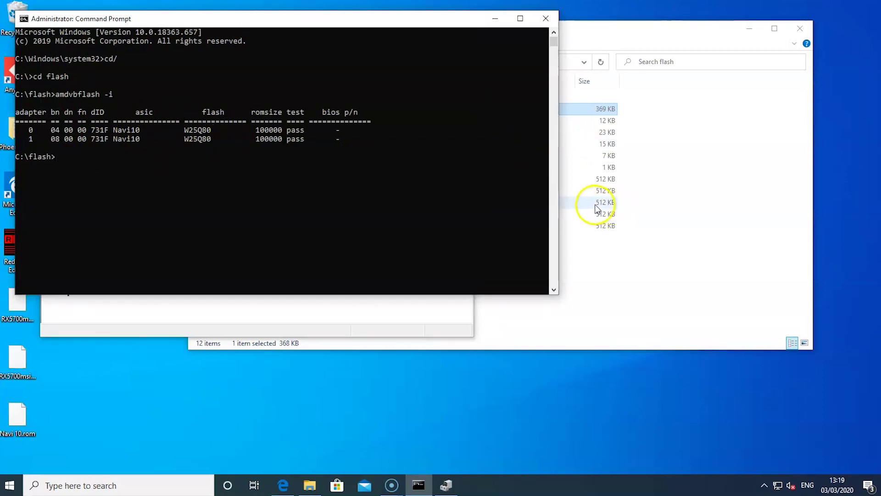
# Run amdvbflash -unlockrom 0 and amdvbflash -unlockrom 1 to unlock both adapters' ROMs
pyautogui.click(724, 282)
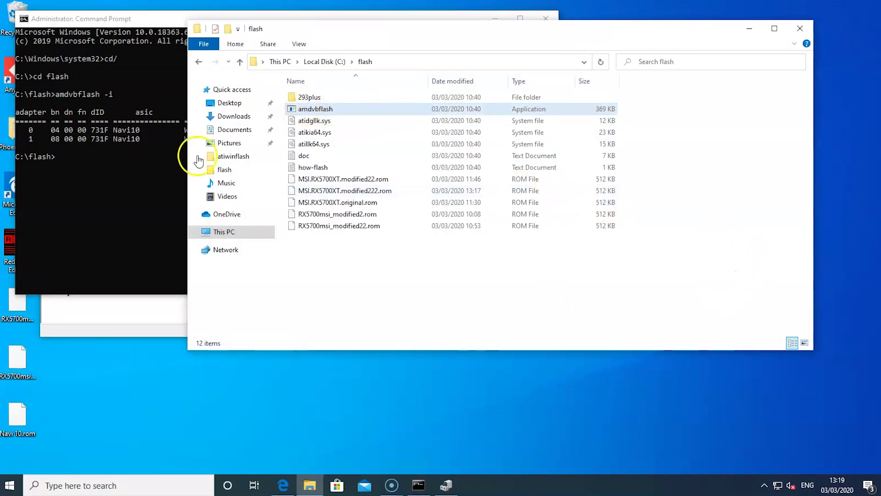
pyautogui.click(65, 157)
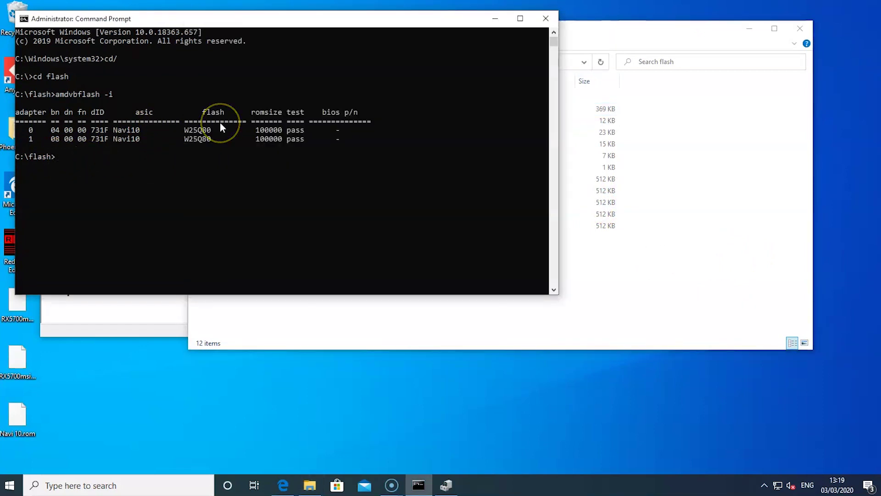
pyautogui.press('Up')
pyautogui.press('BackSpace')
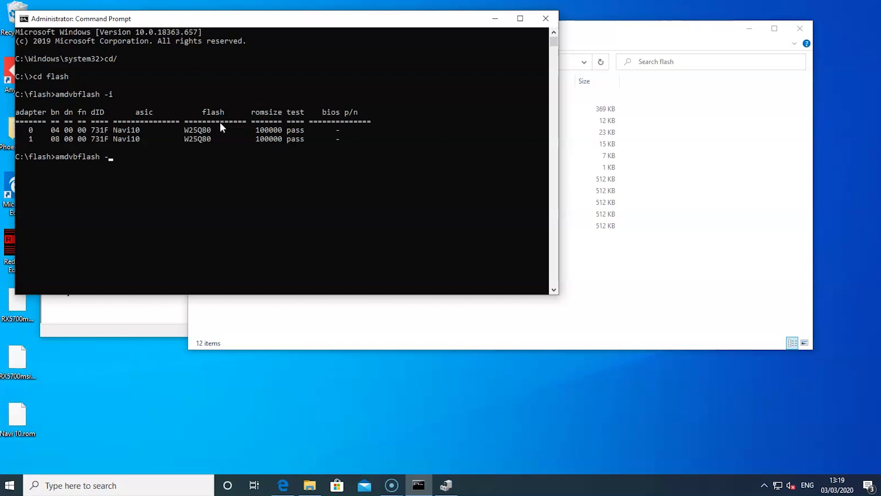
pyautogui.write('unlockrom 0')
pyautogui.press('Return')
pyautogui.press('Up')
pyautogui.press('BackSpace')
pyautogui.write('1')
pyautogui.press('Return')
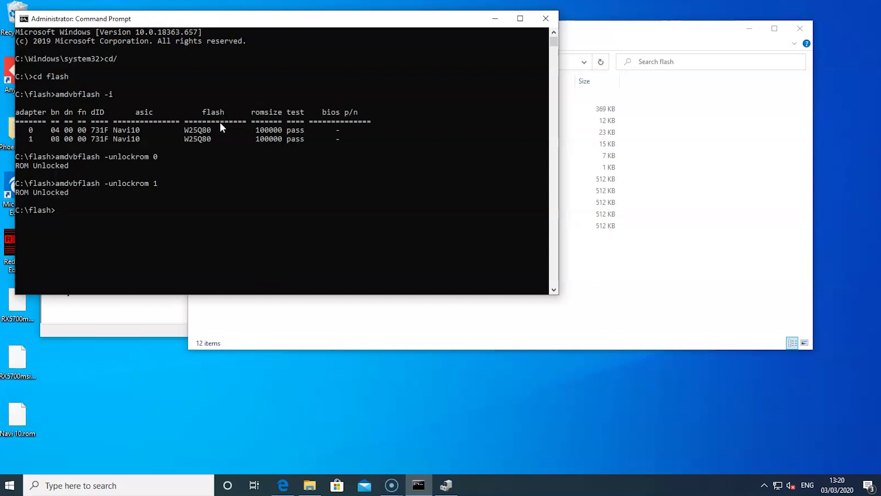
# Enter 'amdvbflash -p -f 0' at the prompt without running it
pyautogui.press('Up')
pyautogui.press('BackSpace')
pyautogui.press('BackSpace')
pyautogui.press('BackSpace')
pyautogui.press('BackSpace')
pyautogui.press('BackSpace')
pyautogui.press('BackSpace')
pyautogui.press('BackSpace')
pyautogui.press('BackSpace')
pyautogui.press('BackSpace')
pyautogui.press('BackSpace')
pyautogui.press('BackSpace')
pyautogui.write('p -f 0')
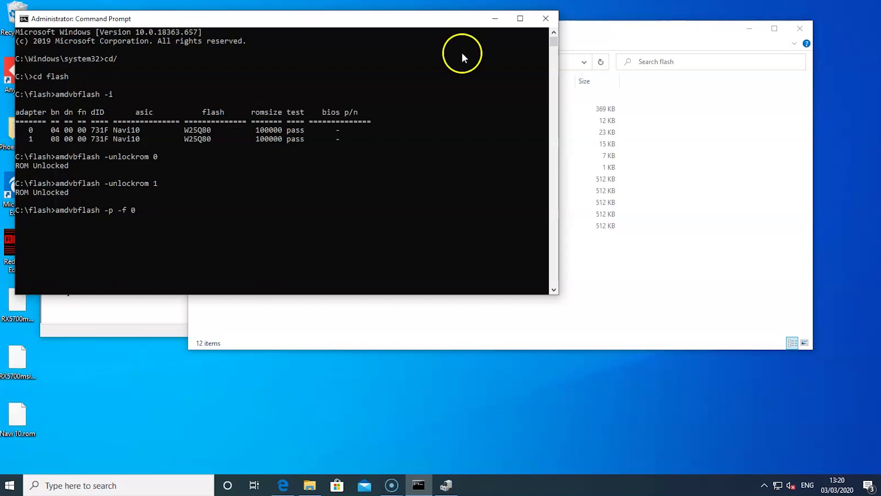
# Copy the MSI.RX5700XT.modified222.rom name from Explorer and run amdvbflash -p -f 0 with it
pyautogui.click(739, 271)
pyautogui.click(363, 179)
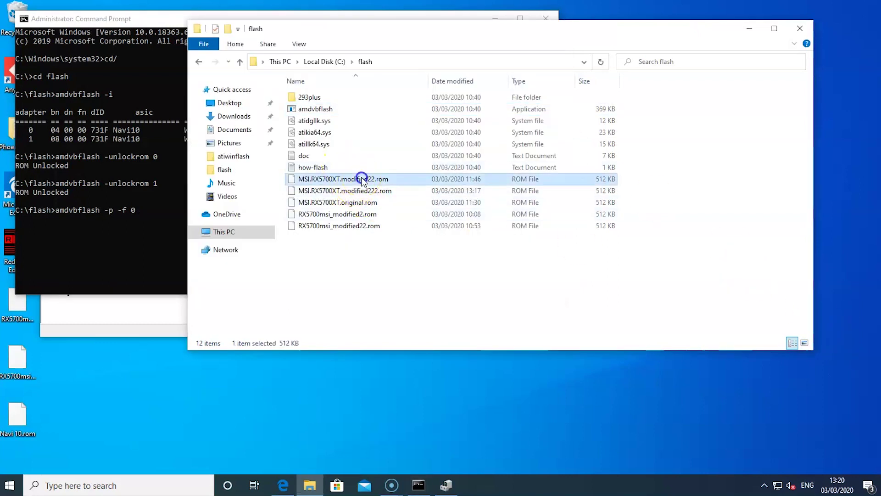
pyautogui.click(364, 190)
pyautogui.doubleClick(363, 190)
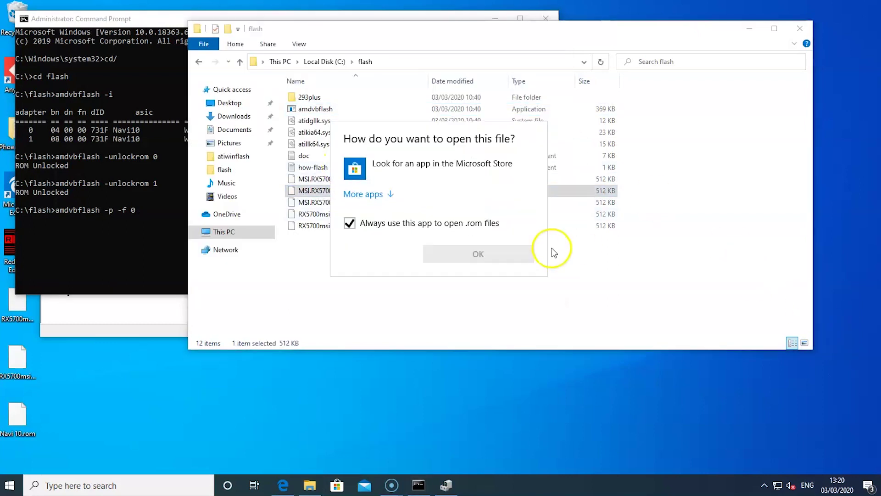
pyautogui.click(553, 251)
pyautogui.click(385, 192)
pyautogui.click(384, 192)
pyautogui.click(148, 212)
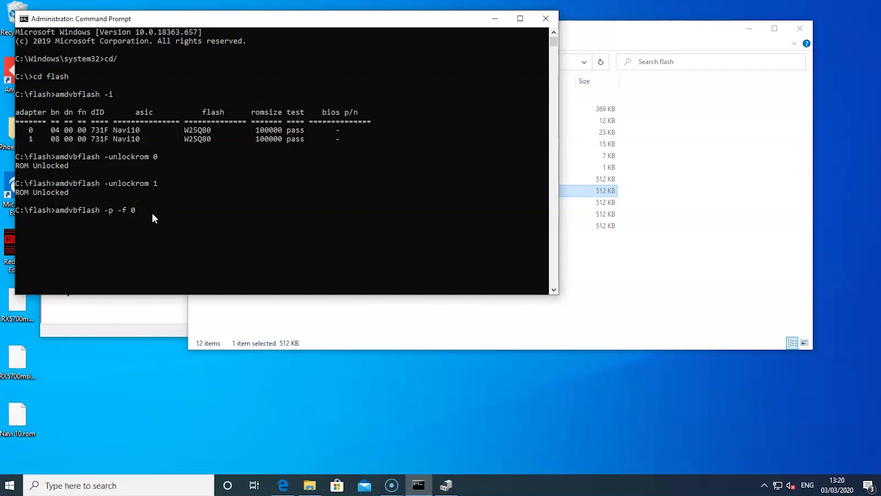
pyautogui.write('MSI.RX5700XT.modified222.rom')
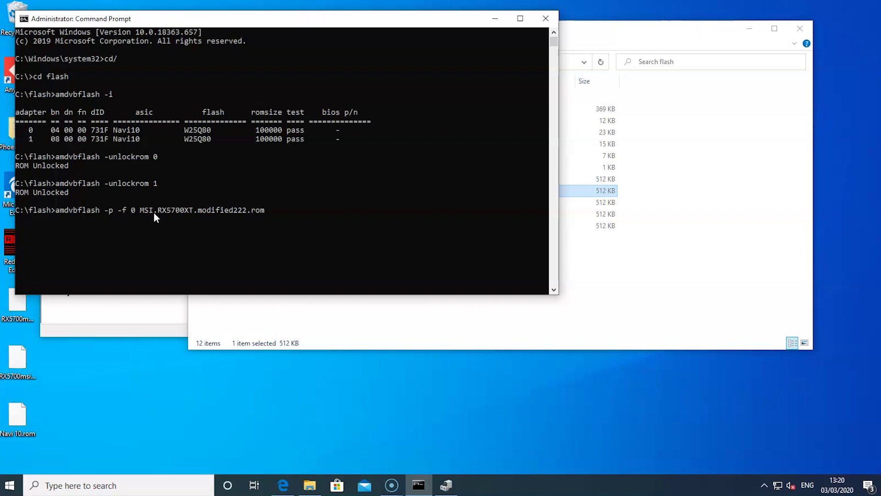
pyautogui.press('Return')
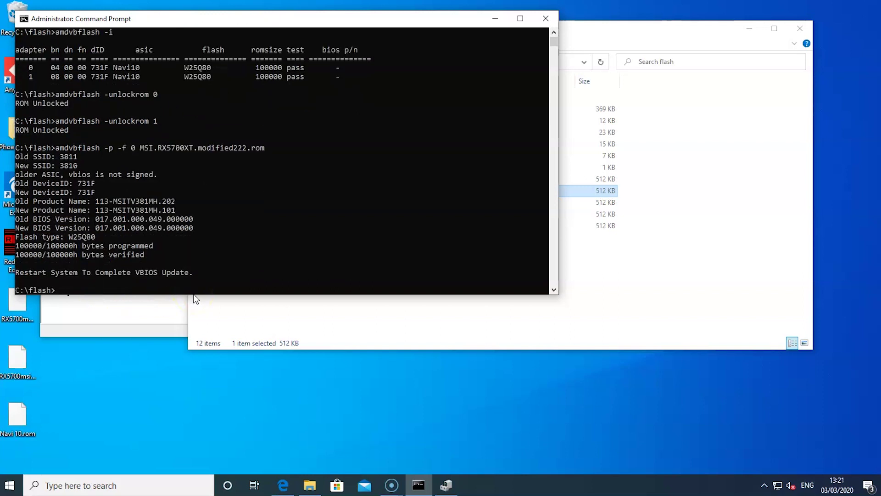
# Rerun the flash command with -f 1 to write MSI.RX5700XT.modified222.rom to adapter 1
pyautogui.press('Up')
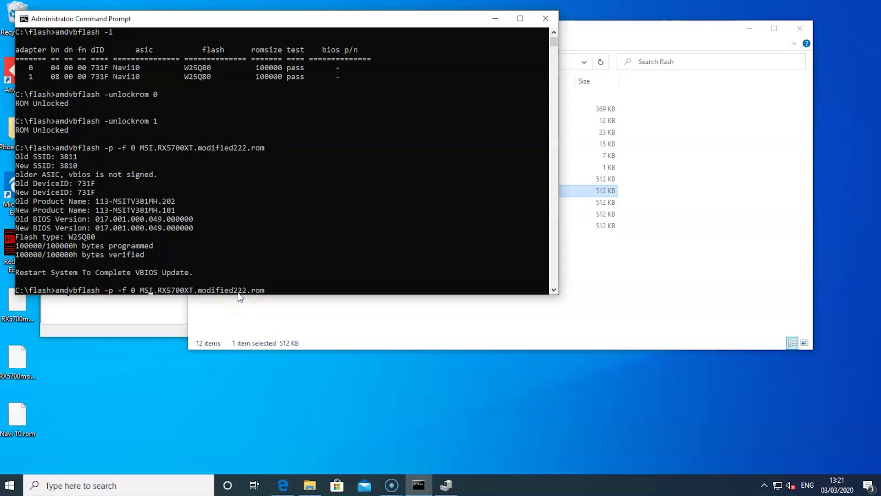
pyautogui.press('BackSpace')
pyautogui.press('BackSpace')
pyautogui.write('1')
pyautogui.press('Return')
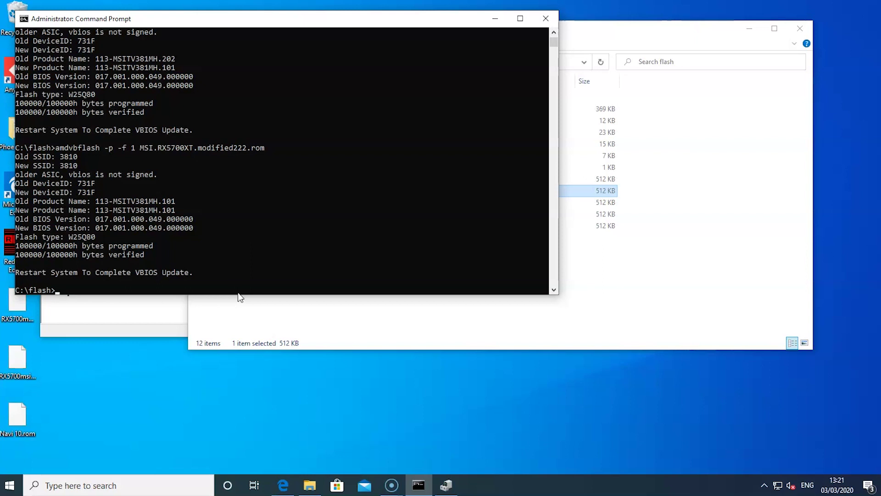
pyautogui.click(283, 292)
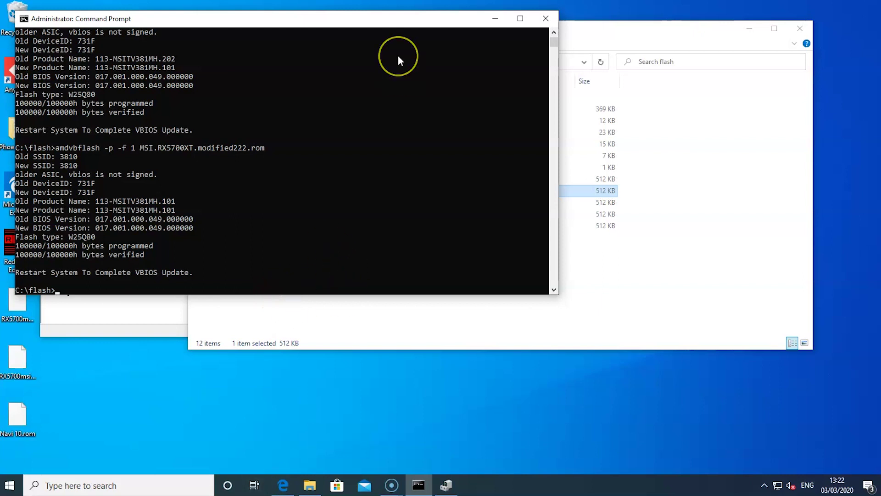